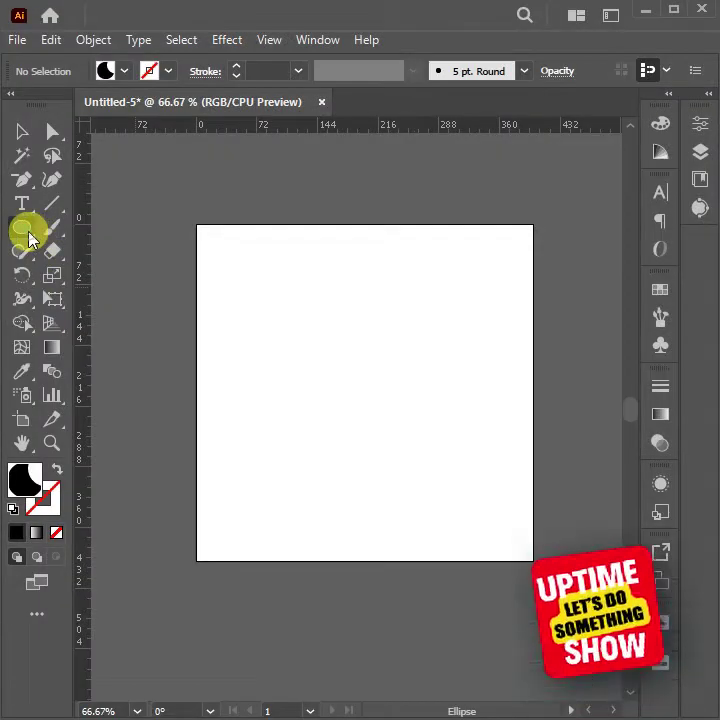
Open the Shape tool flyout in the toolbar to list the shape-drawing tools.
left_click(28, 235)
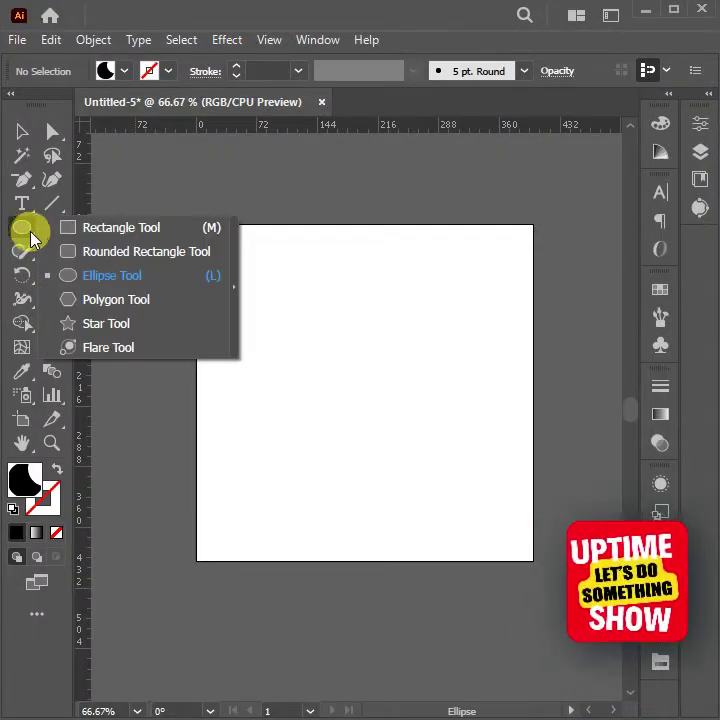
Draw a 3-sided black polygon (triangle) with the Polygon Tool, then select it.
left_click(80, 297)
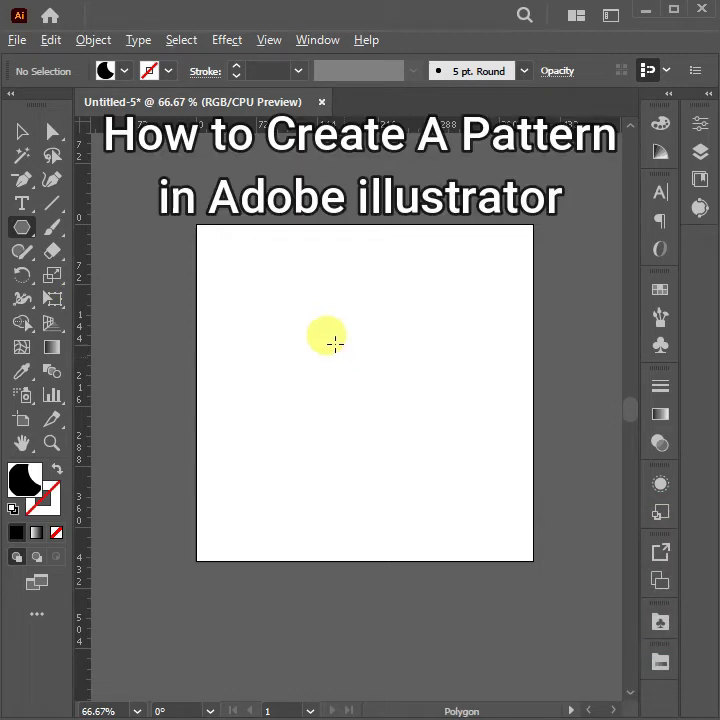
left_click(334, 343)
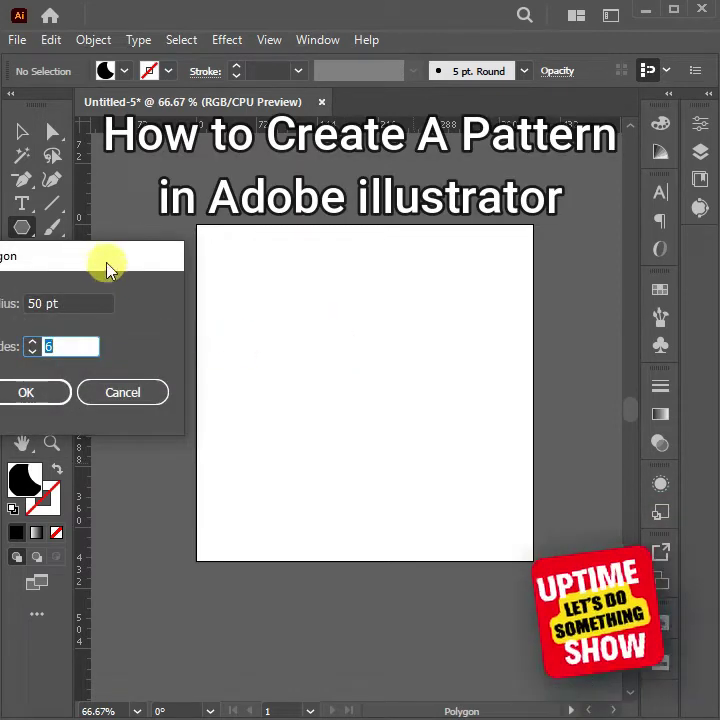
left_click_drag(109, 264, 155, 268)
type("3")
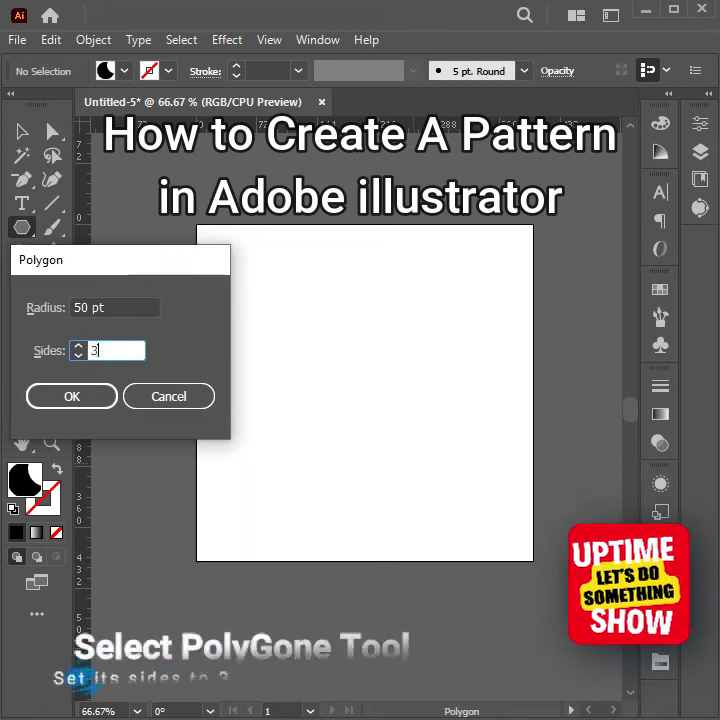
left_click(72, 397)
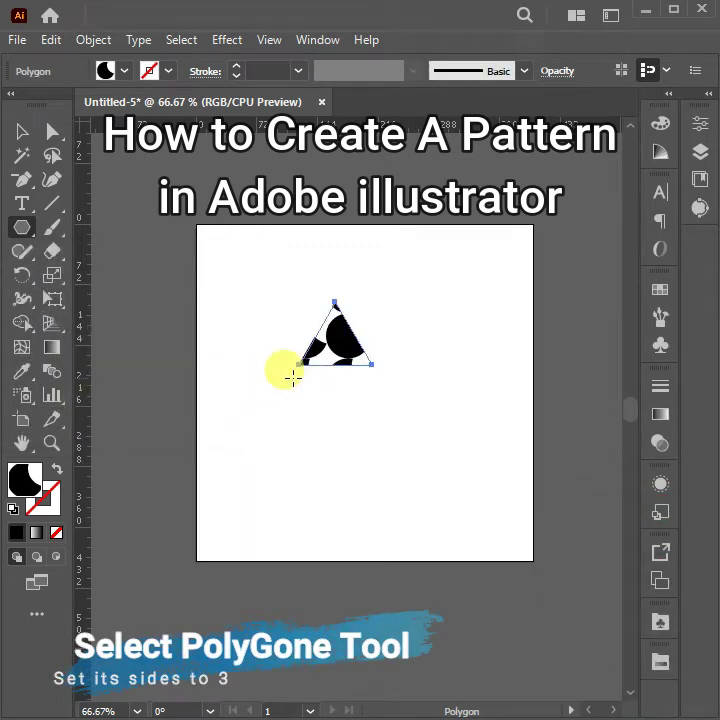
left_click(118, 71)
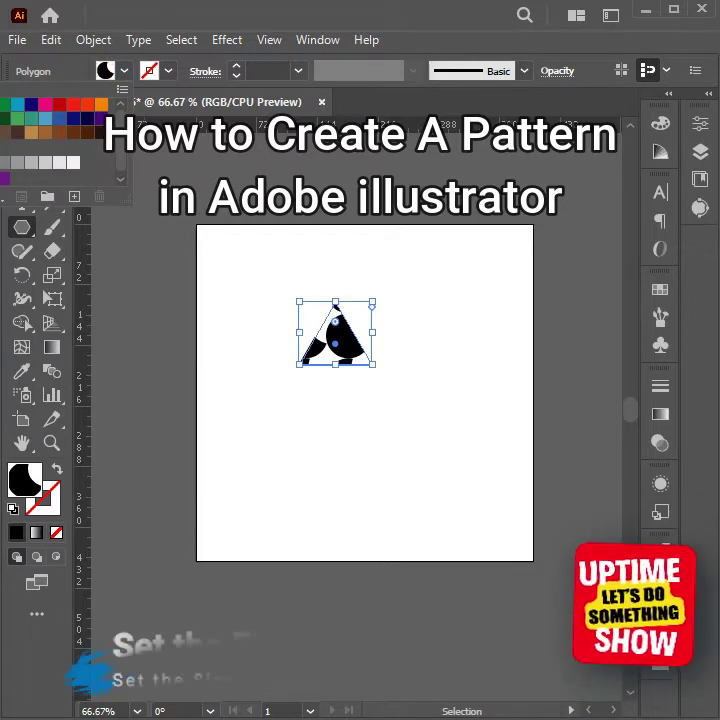
key("Escape")
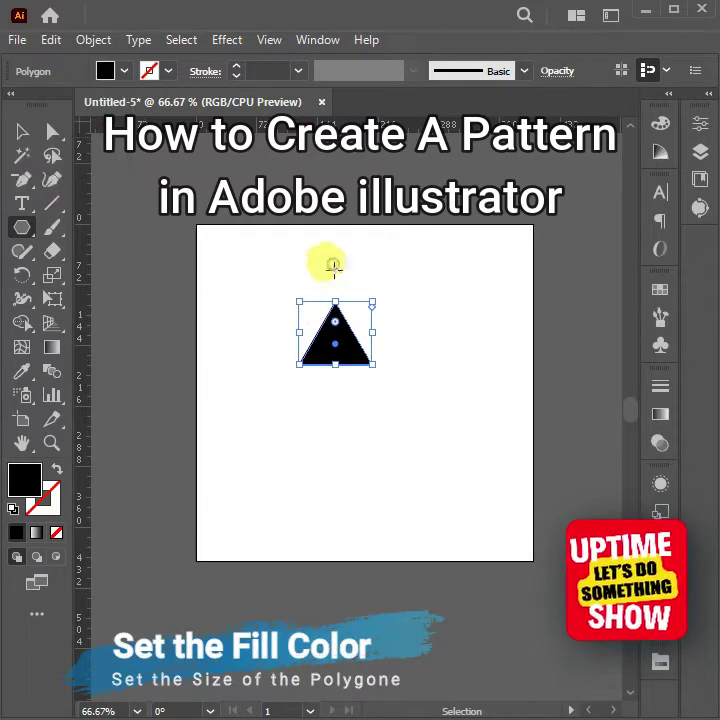
Stretch and narrow the triangle into a tall thin spike about 21 pt wide.
left_click(23, 131)
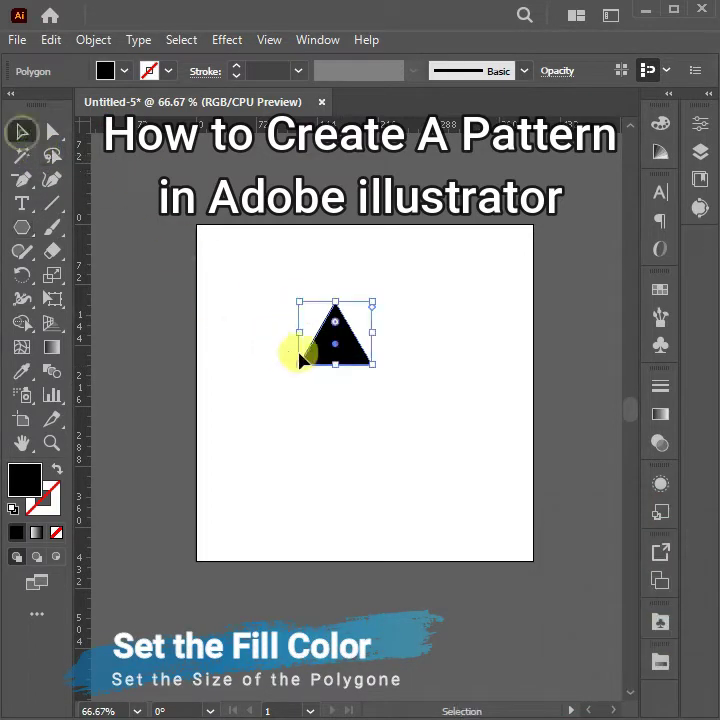
left_click_drag(335, 365, 336, 486)
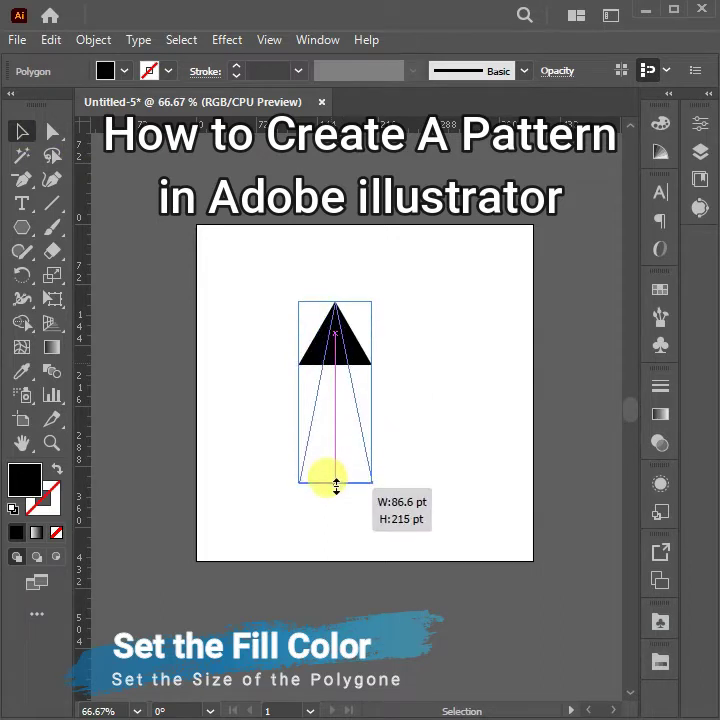
left_click_drag(371, 396, 318, 397)
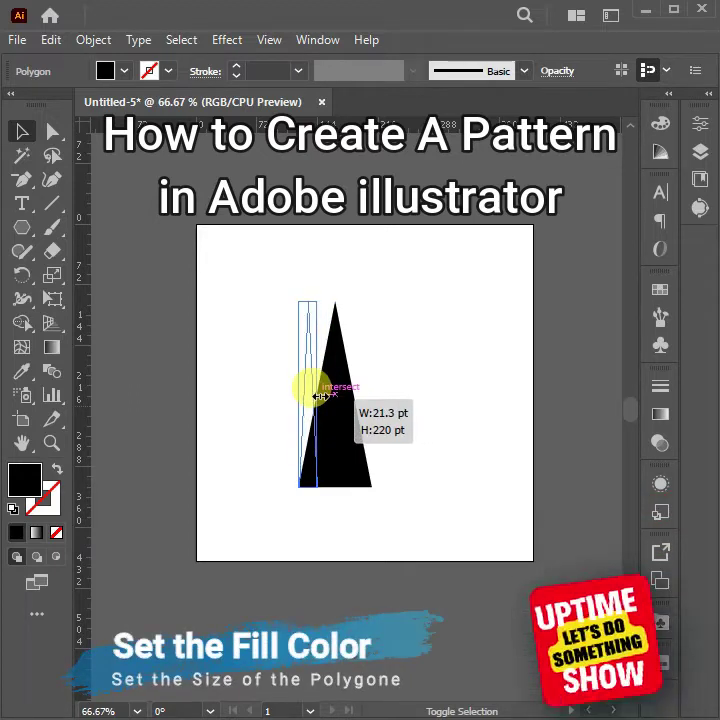
left_click_drag(318, 397, 318, 397)
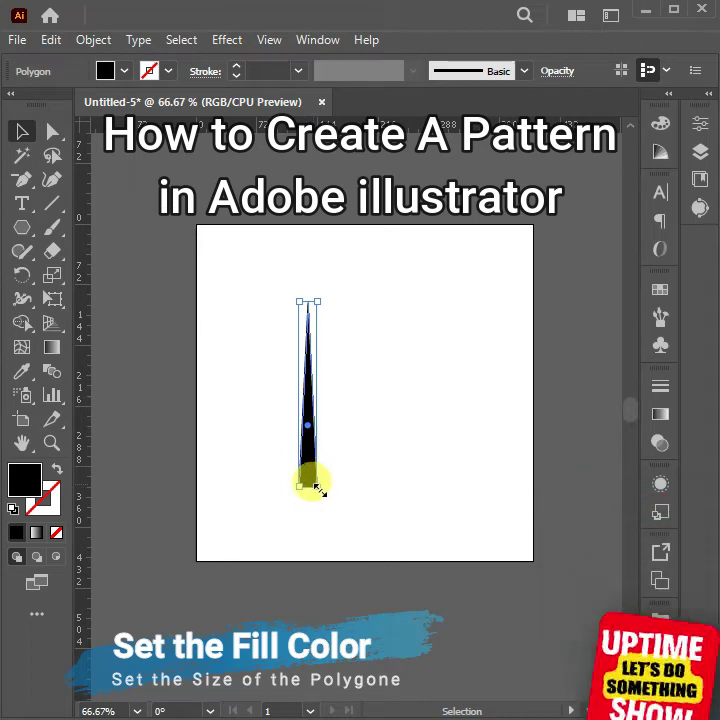
left_click_drag(317, 488, 316, 488)
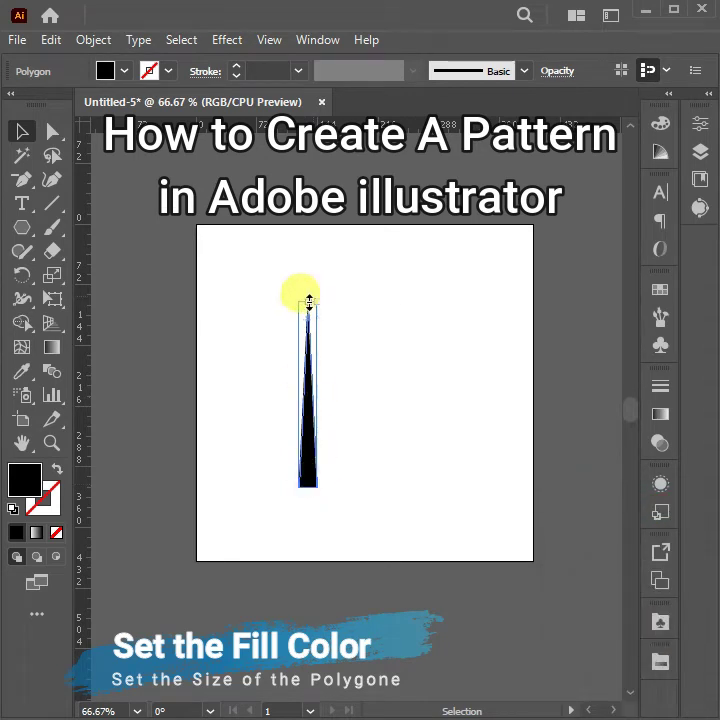
mouse_move(309, 300)
left_mouse_down()
mouse_move(309, 405)
mouse_move(360, 269)
left_mouse_up()
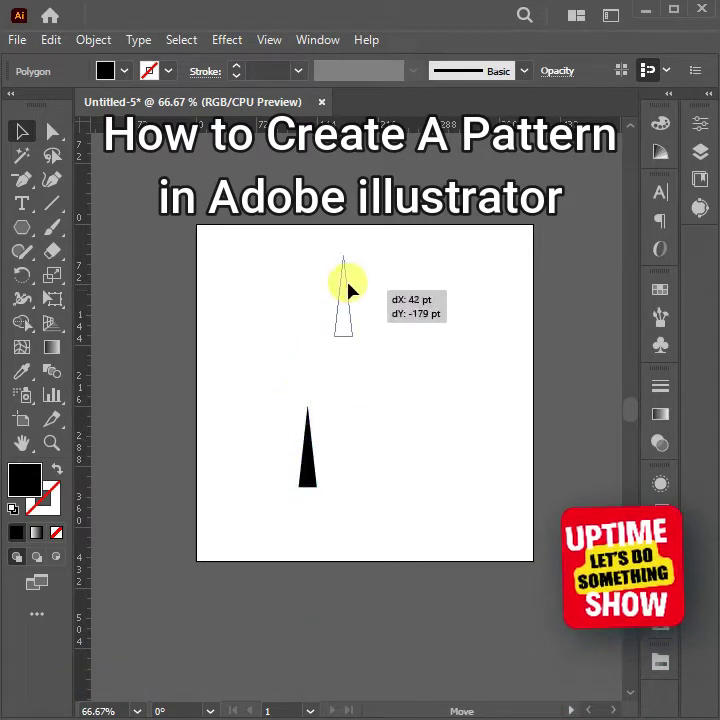
Move the spike to the artboard's top centre and fill it orange-red.
left_click_drag(360, 270, 362, 268)
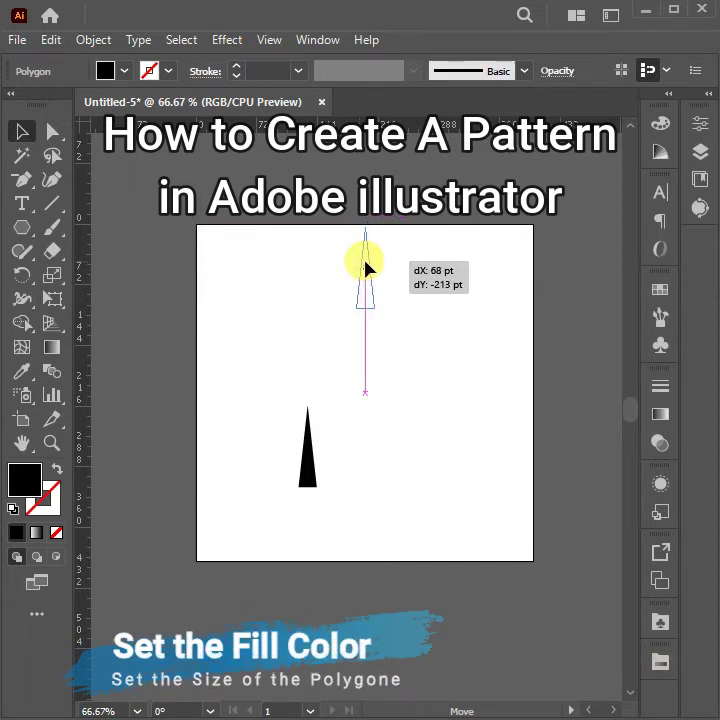
left_click_drag(365, 268, 366, 268)
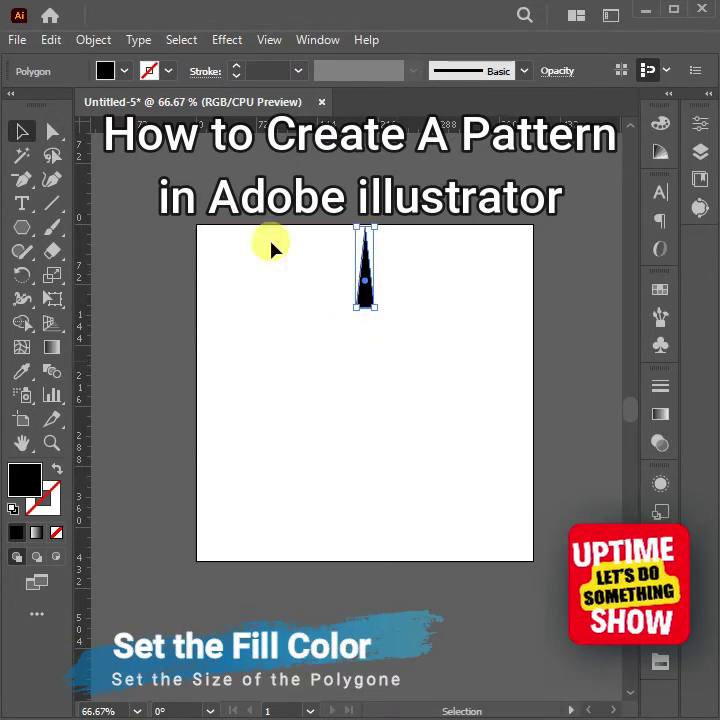
left_click(124, 71)
left_click(74, 103)
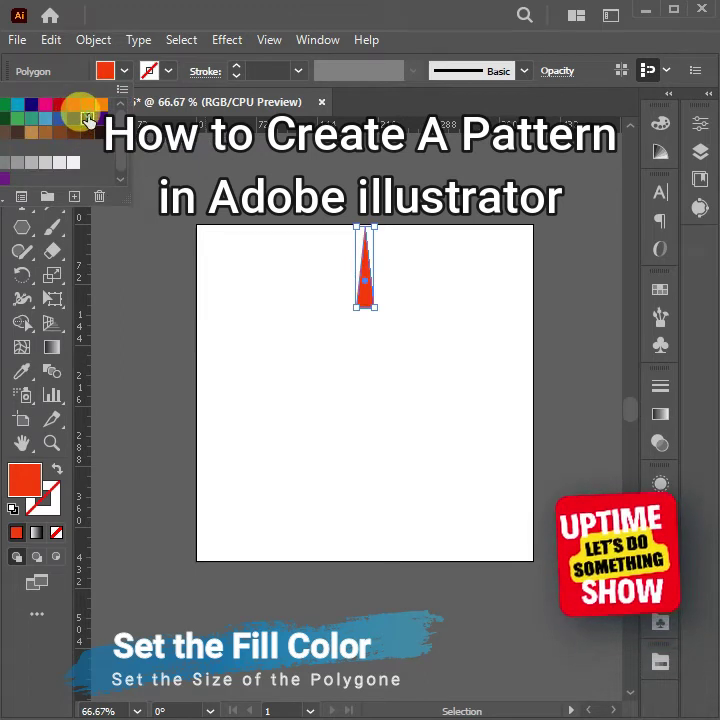
Change the spike's fill to the dark navy swatch and deselect it.
left_click(87, 119)
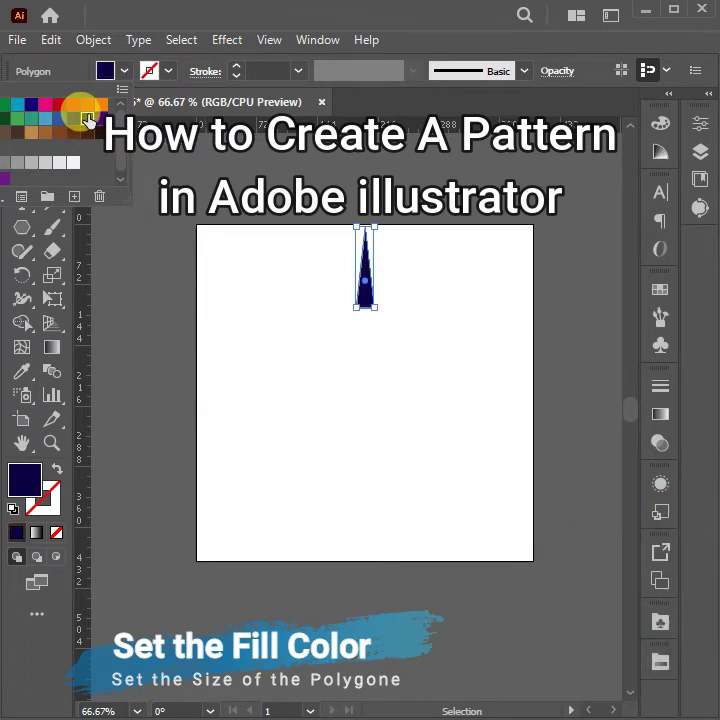
left_click(257, 268)
left_click(257, 270)
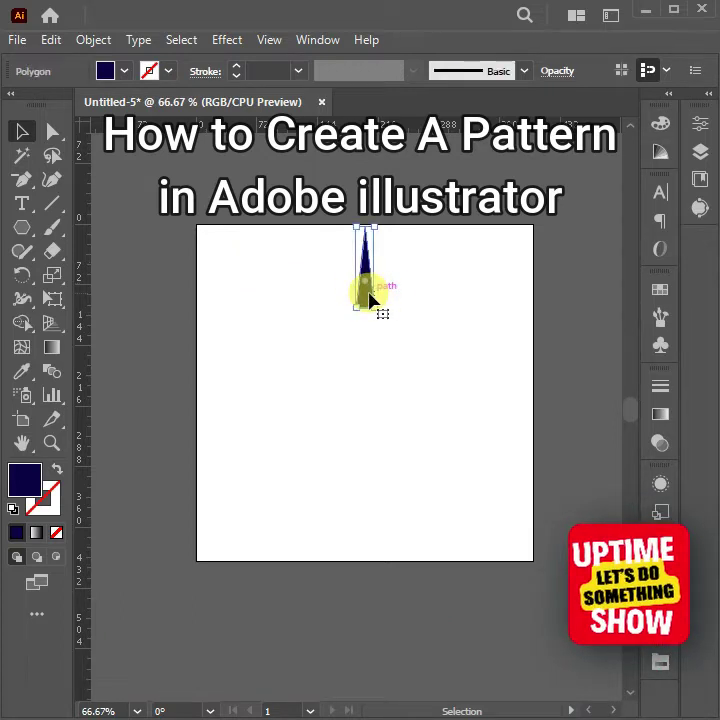
left_click(93, 39)
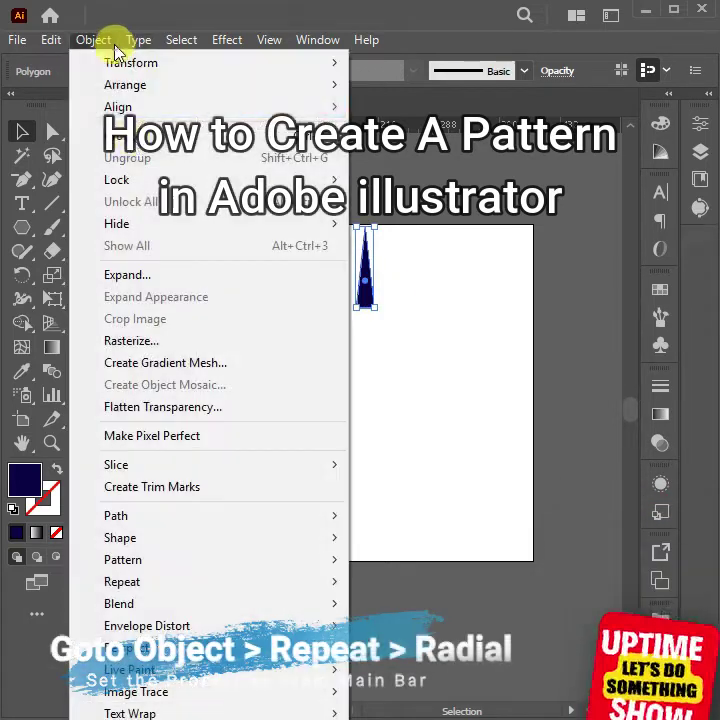
mouse_move(122, 581)
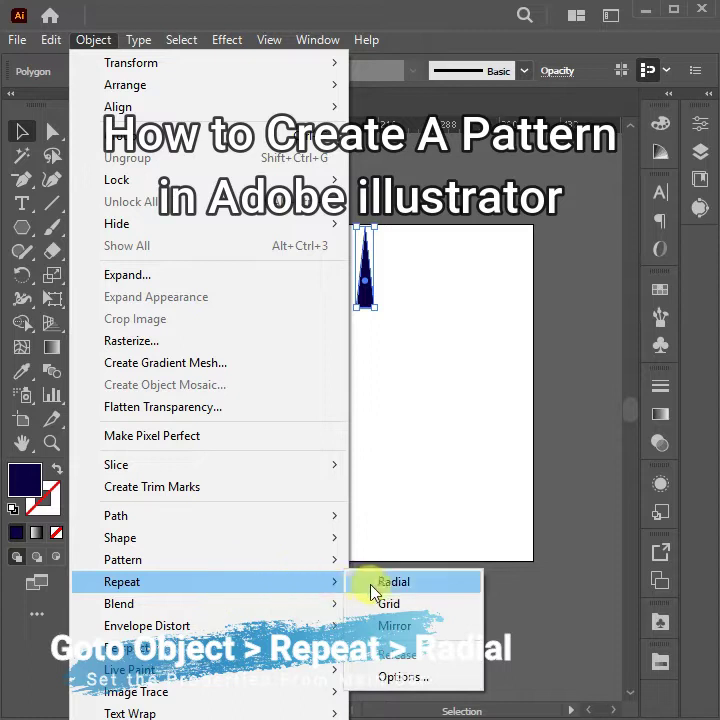
Apply a radial repeat to the spike and shrink its radius to 66 pt.
left_click(390, 584)
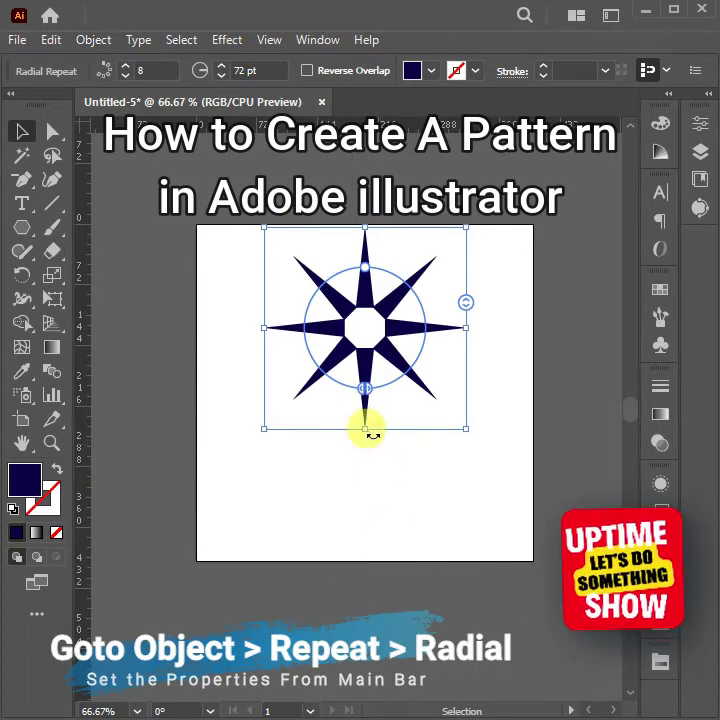
left_click(222, 77)
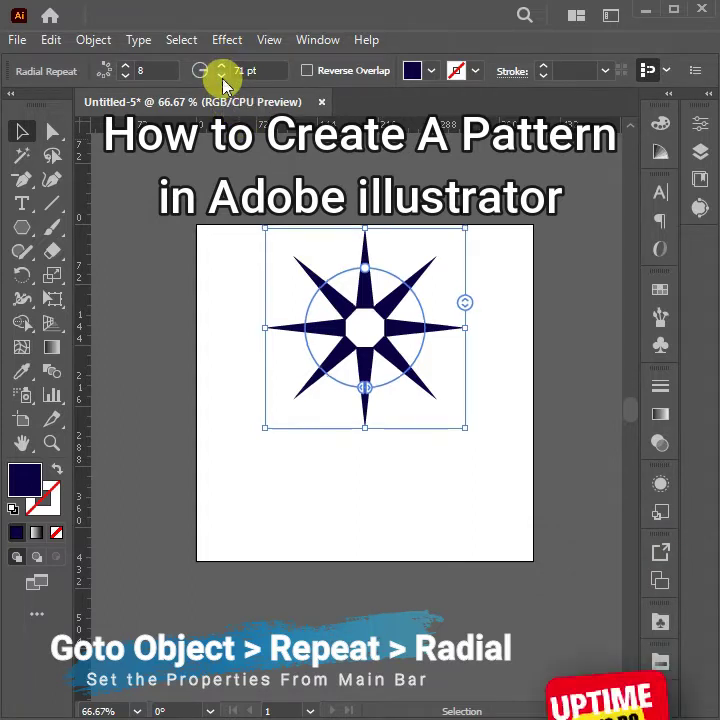
left_click(222, 77)
left_click(222, 77)
left_click(222, 77)
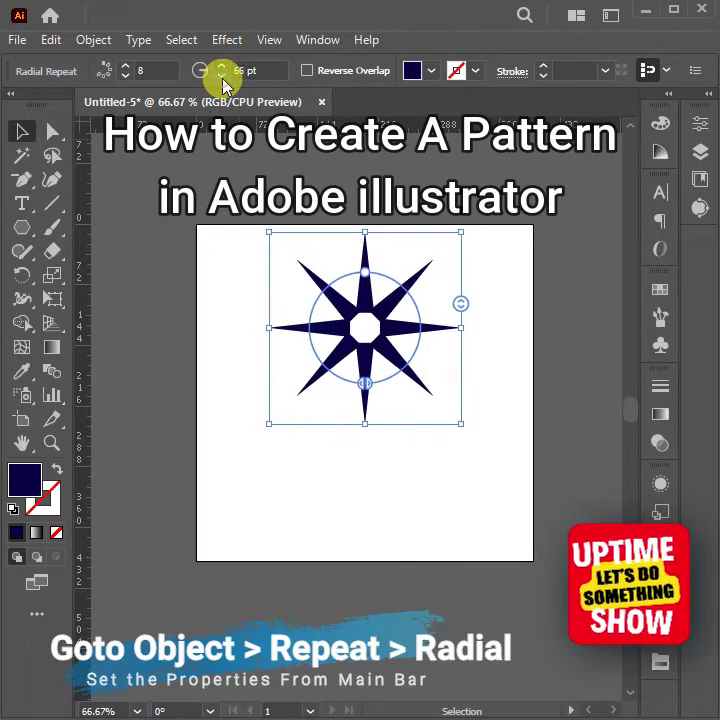
Raise the radial repeat's instances to 18, then lower them to 17.
left_click(127, 67)
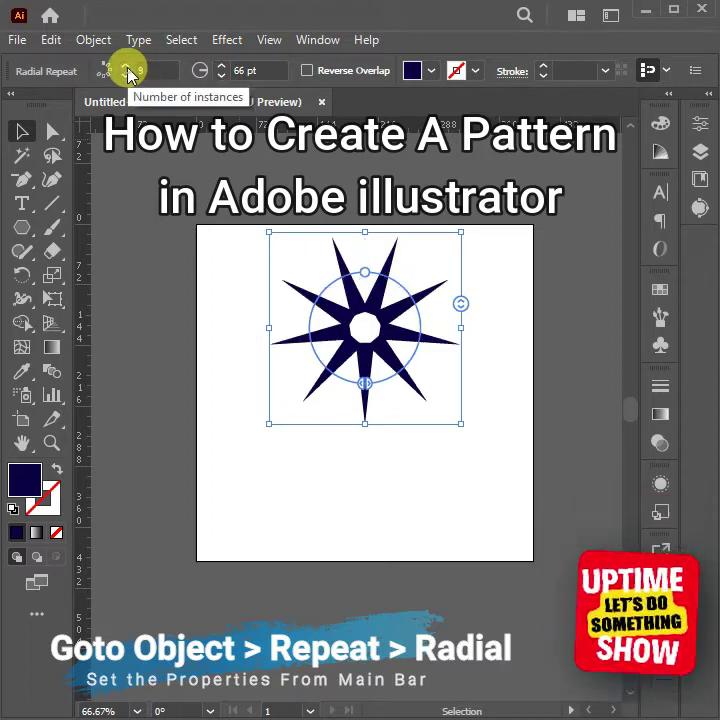
left_click(127, 67)
left_click(127, 67)
left_click(127, 68)
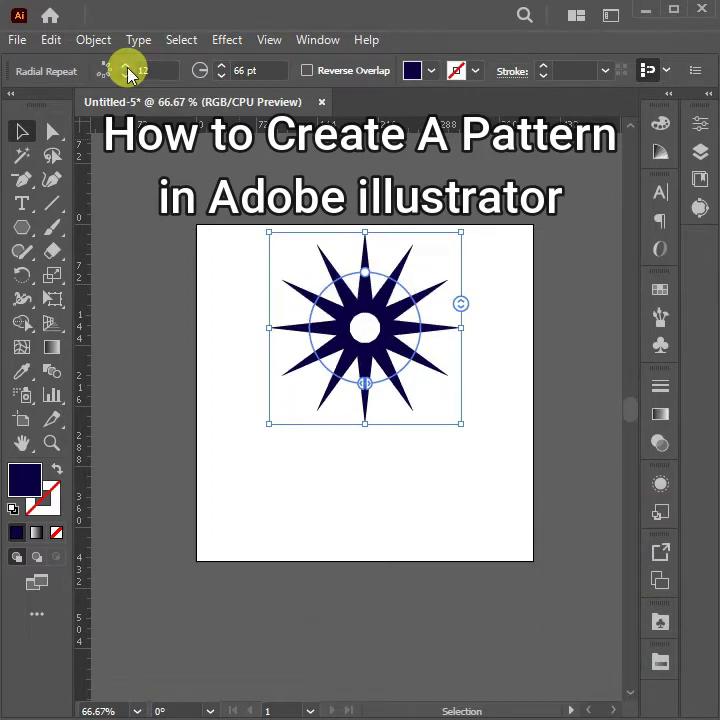
left_click(127, 68)
left_click(127, 68)
left_click(127, 68)
left_click(127, 68)
left_click(127, 68)
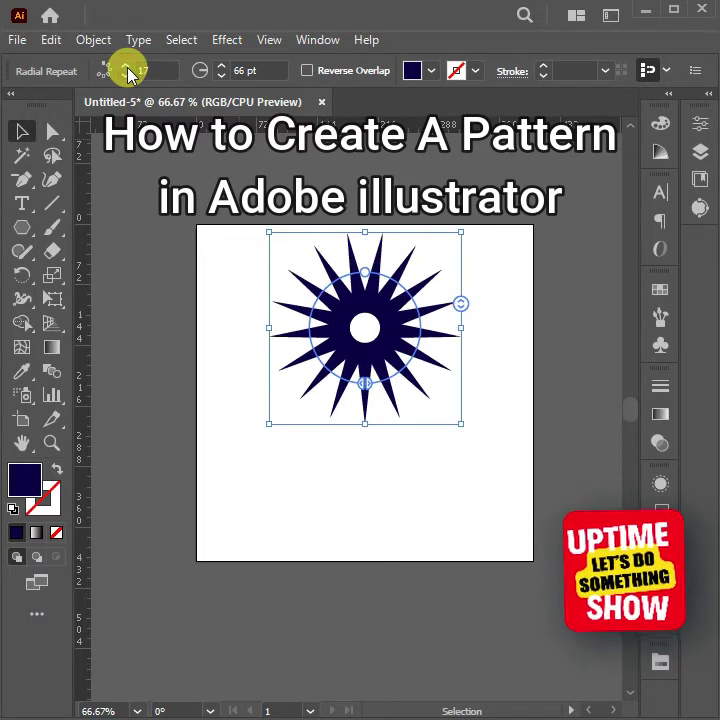
left_click(127, 68)
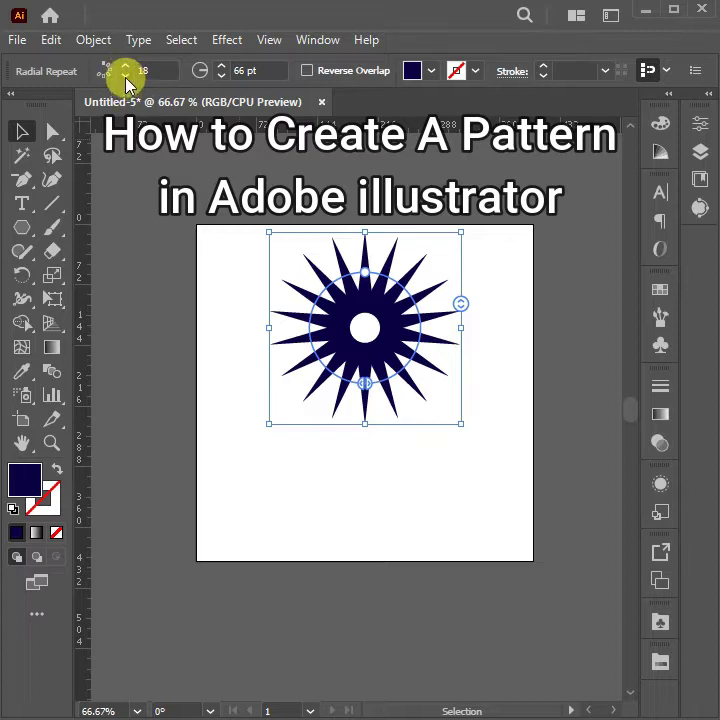
left_click(126, 76)
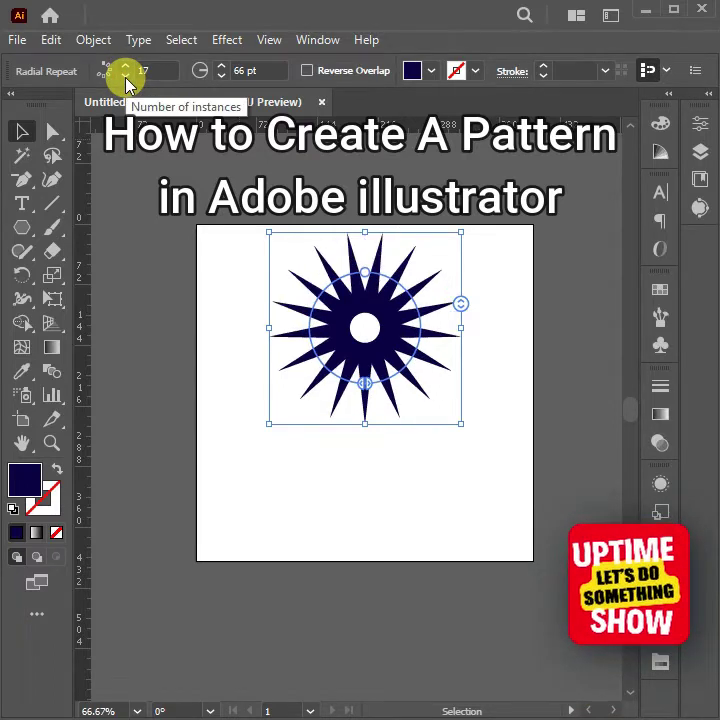
Try orange, blue, green, pink and navy fills on the starburst, then choose grey.
left_click(308, 71)
left_click(432, 72)
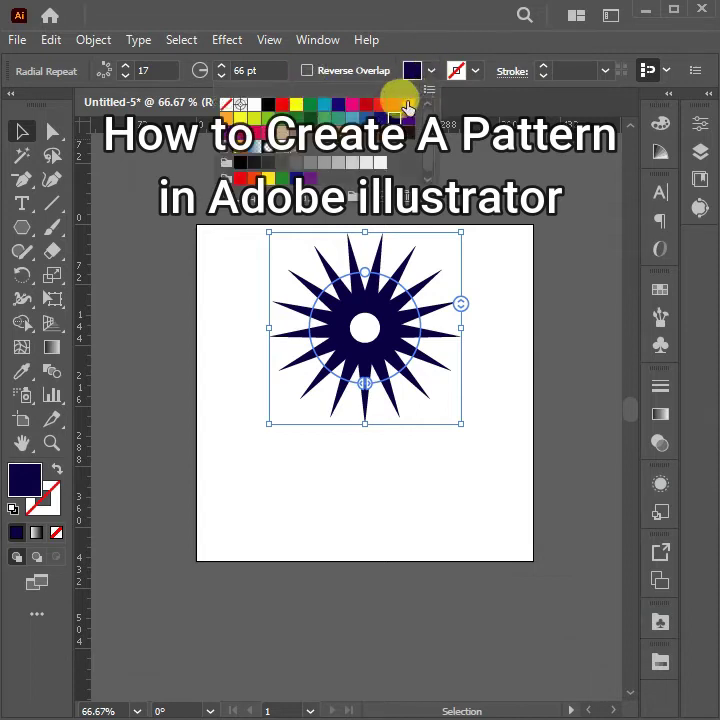
left_click(406, 104)
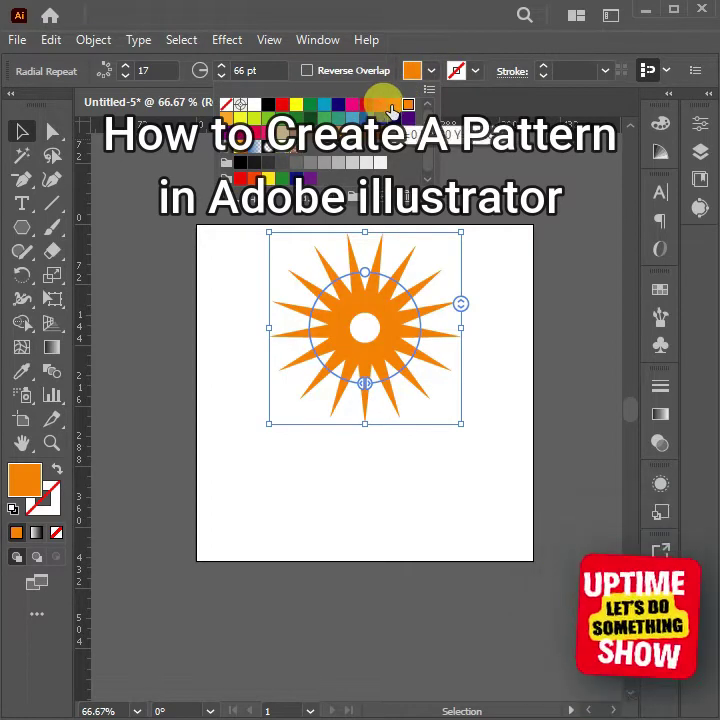
left_click(350, 104)
left_click(362, 110)
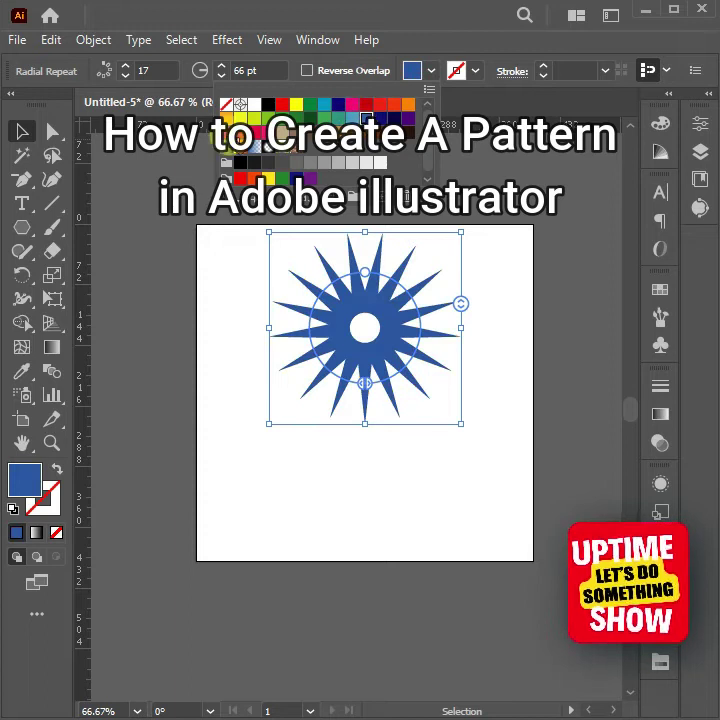
left_click(296, 110)
left_click(310, 118)
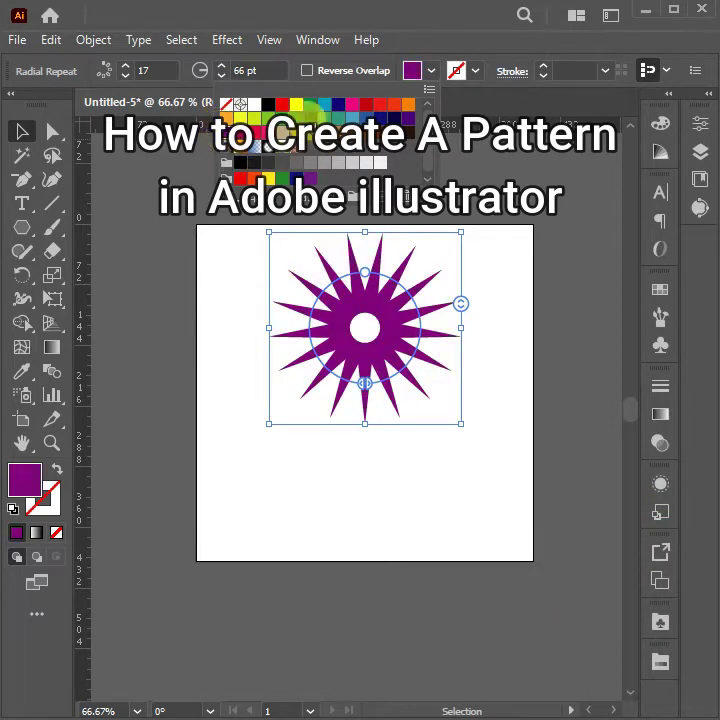
left_click(310, 104)
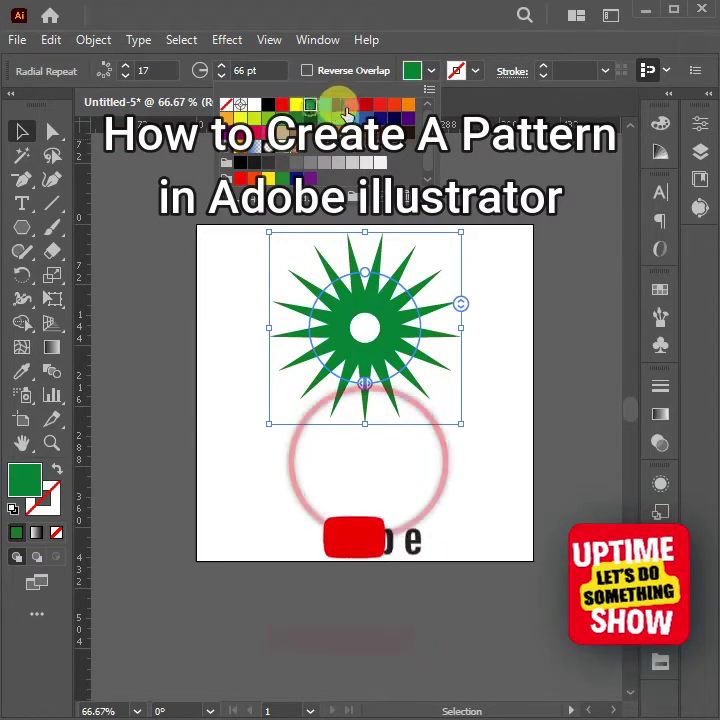
left_click(350, 106)
left_click(379, 117)
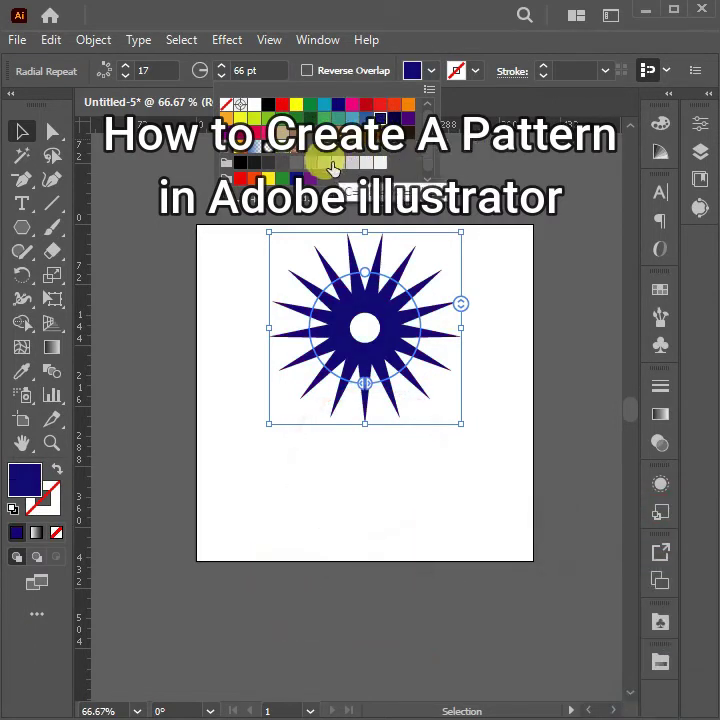
left_click(295, 163)
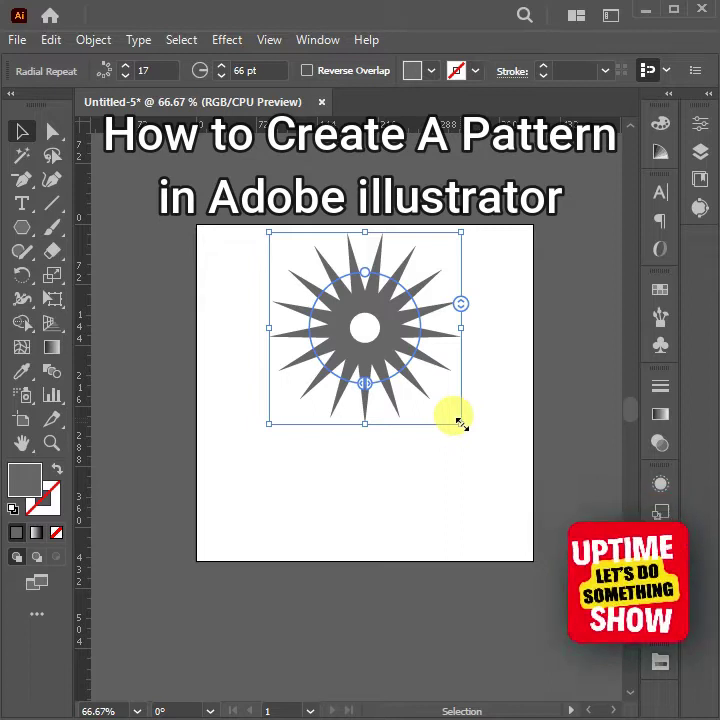
Shrink the grey starburst from its corner to about 67.3 pt across.
left_click(460, 423)
left_click_drag(460, 423, 399, 372)
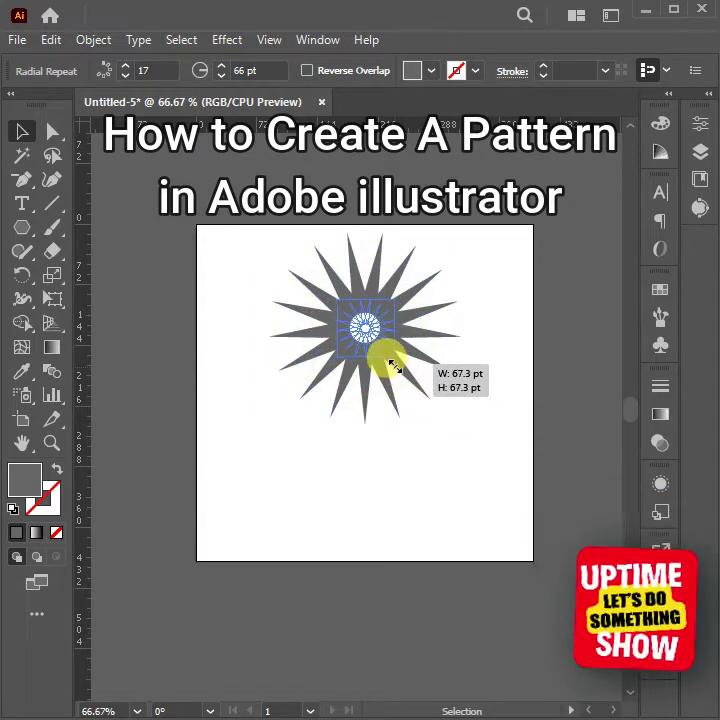
left_click_drag(397, 370, 394, 362)
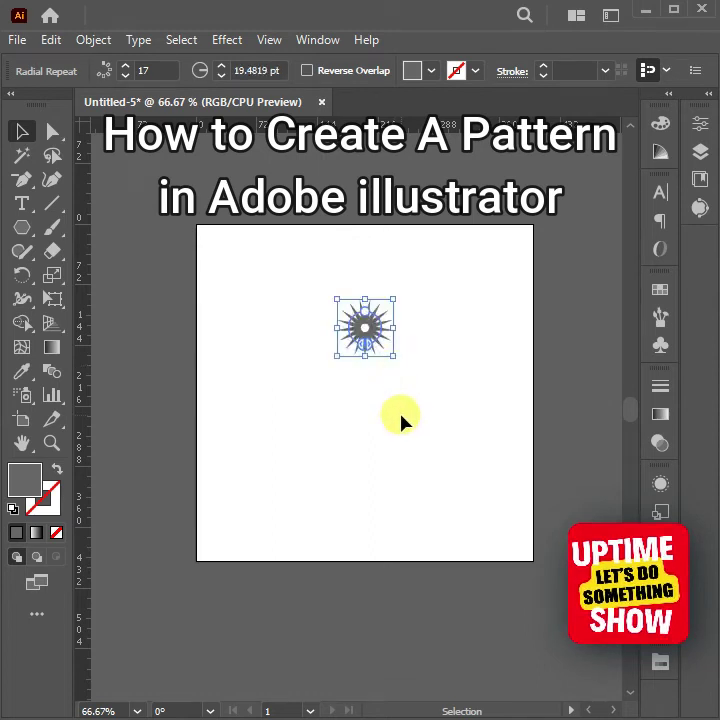
Move the starburst to the artboard's top-left corner and reselect it.
left_click(424, 350)
left_click_drag(371, 340, 238, 263)
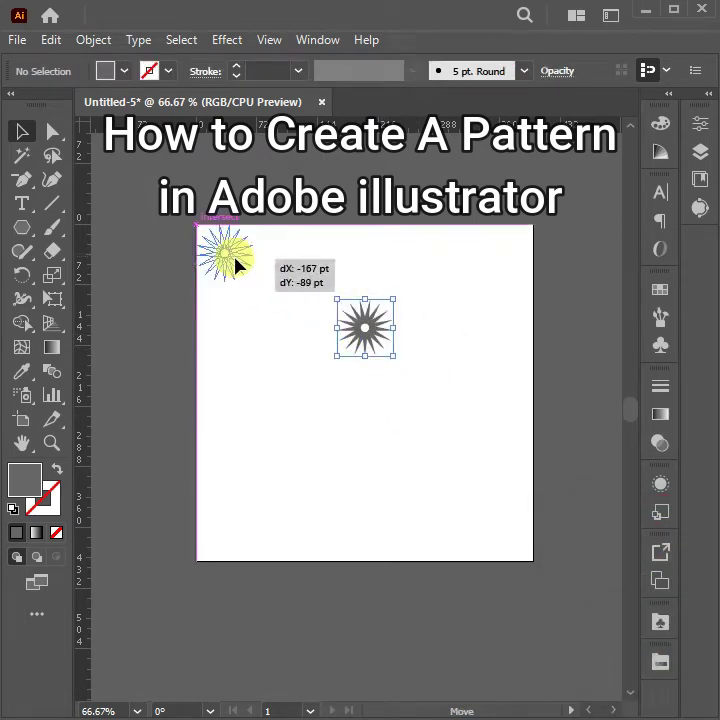
left_click_drag(238, 263, 238, 263)
left_click(306, 326)
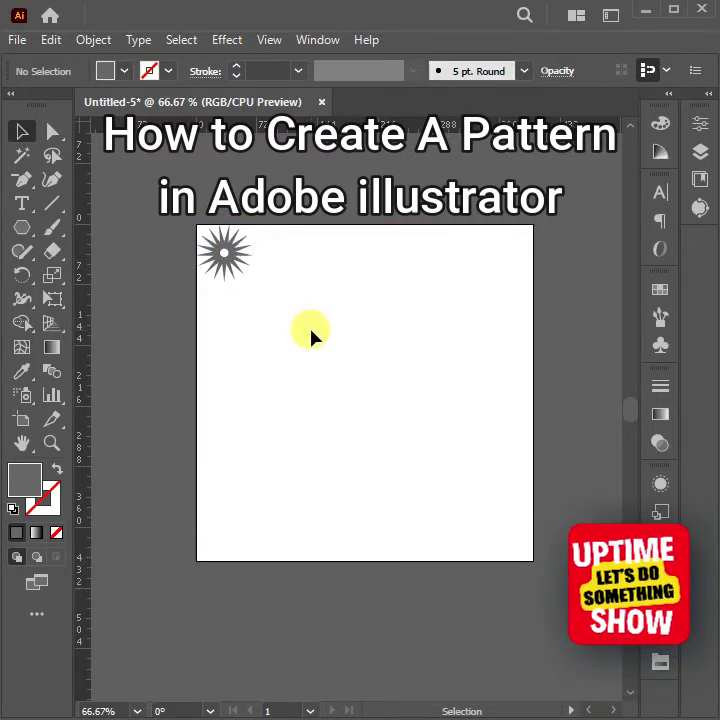
left_click(238, 263)
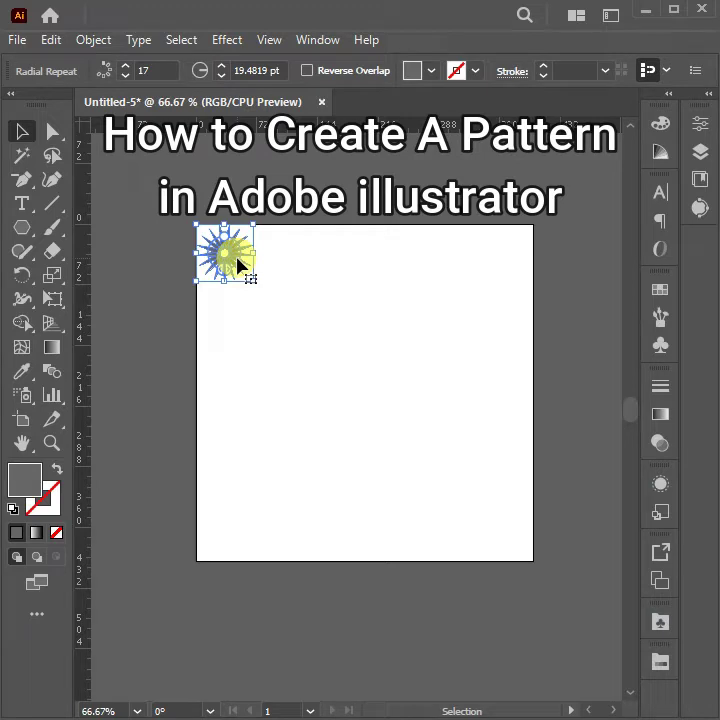
Make a pattern swatch from the starburst with Object > Pattern > Make.
left_click(93, 40)
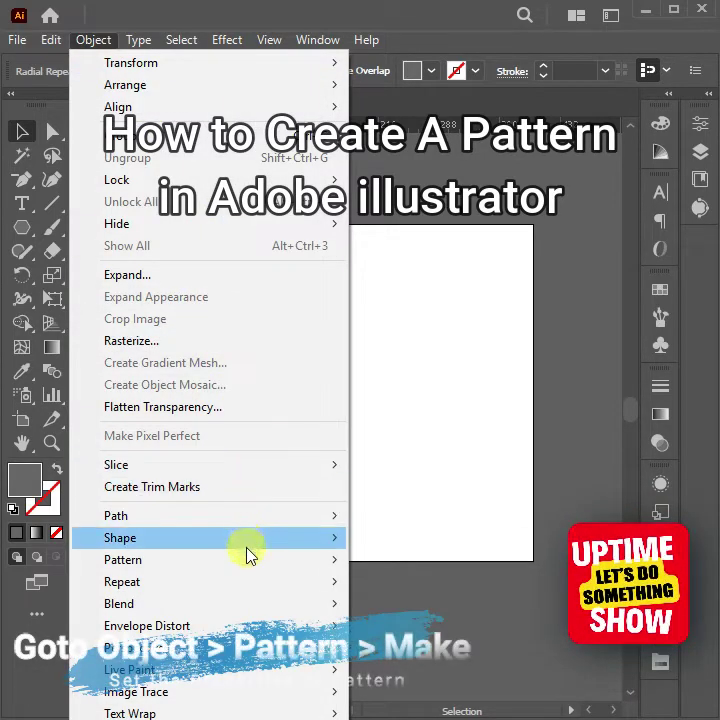
left_click(388, 560)
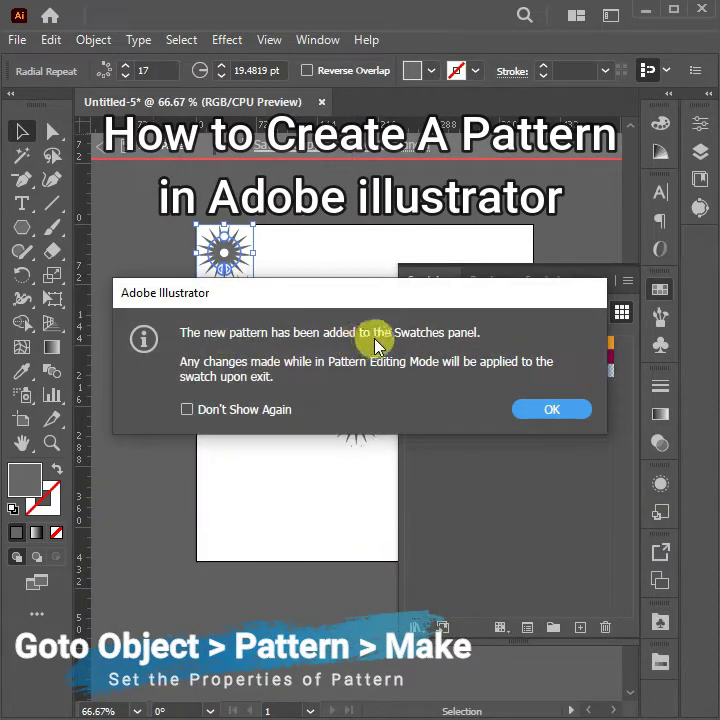
left_click(540, 410)
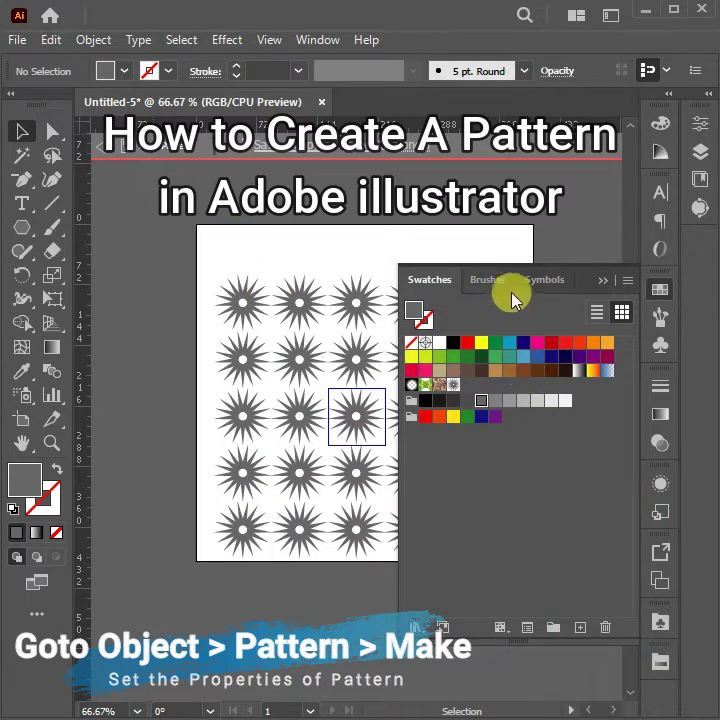
Collapse the Swatches panel and nudge the Pattern Options panel into view.
left_click(603, 282)
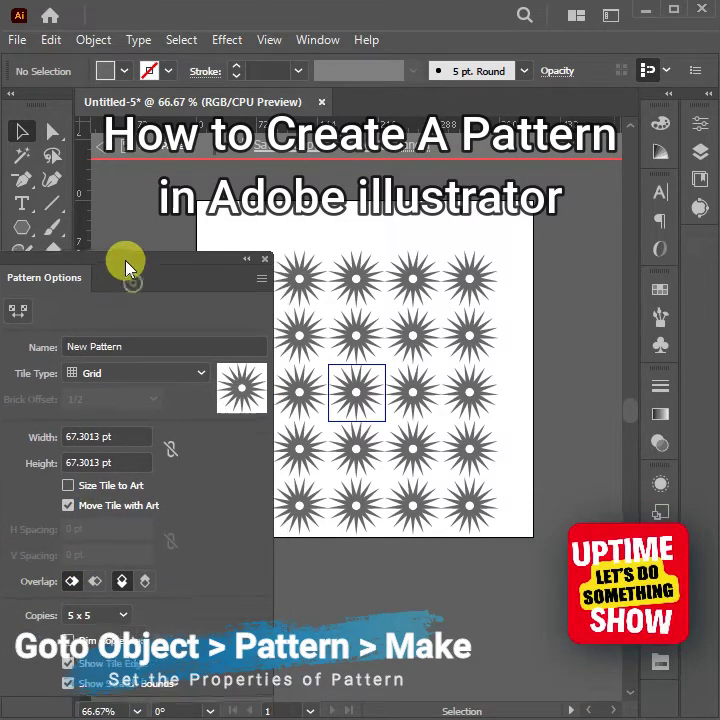
left_click_drag(136, 289, 126, 280)
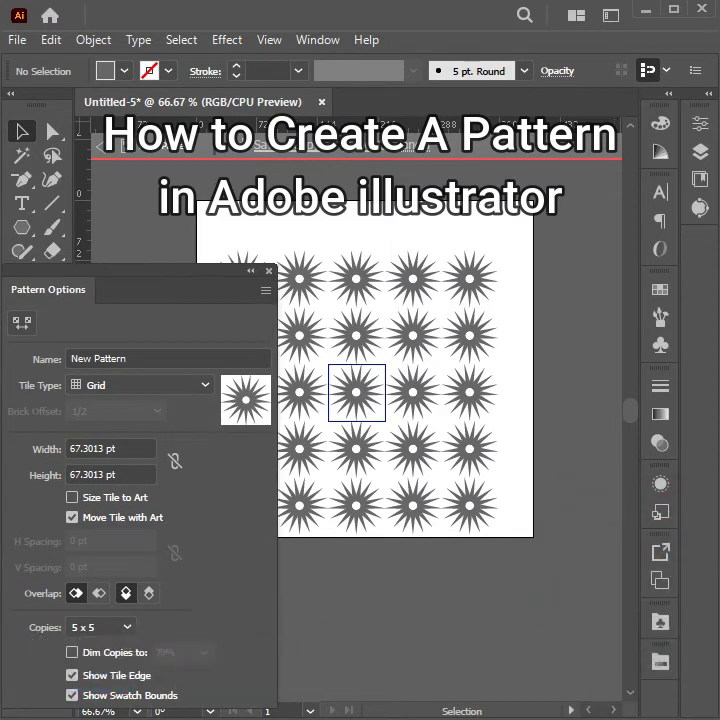
Preview the pattern at 3 x 3, then 9 x 9, settling on 7 x 7 copies.
left_click(128, 630)
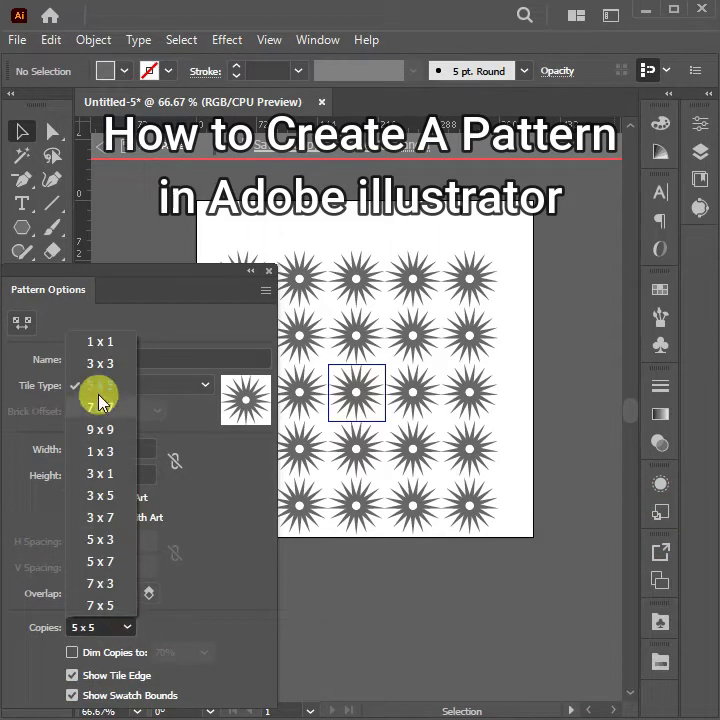
left_click(99, 364)
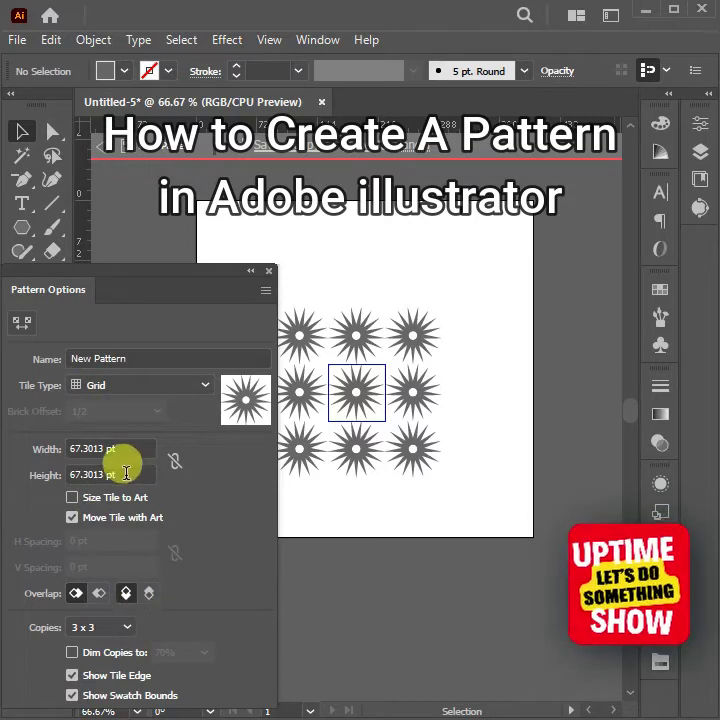
left_click(118, 632)
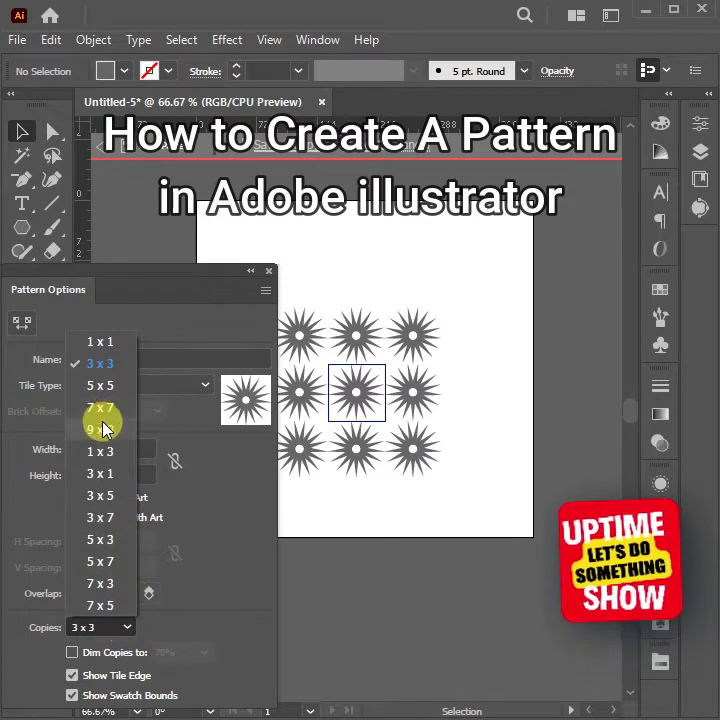
left_click(105, 430)
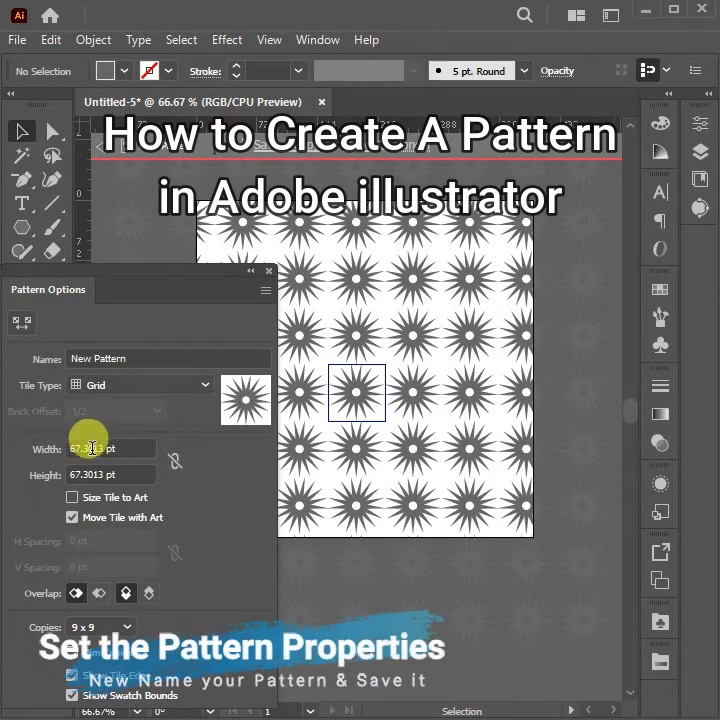
left_click(128, 628)
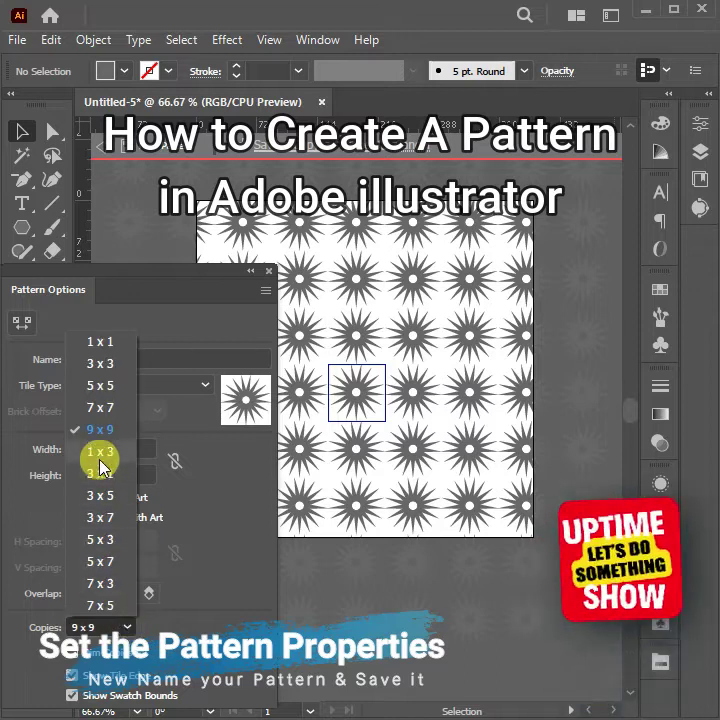
left_click(105, 410)
Try Brick by Row, Brick by Column, Hex by Column and Hex by Row tiling, then return to Grid.
left_click(205, 383)
left_click(150, 427)
left_click(205, 386)
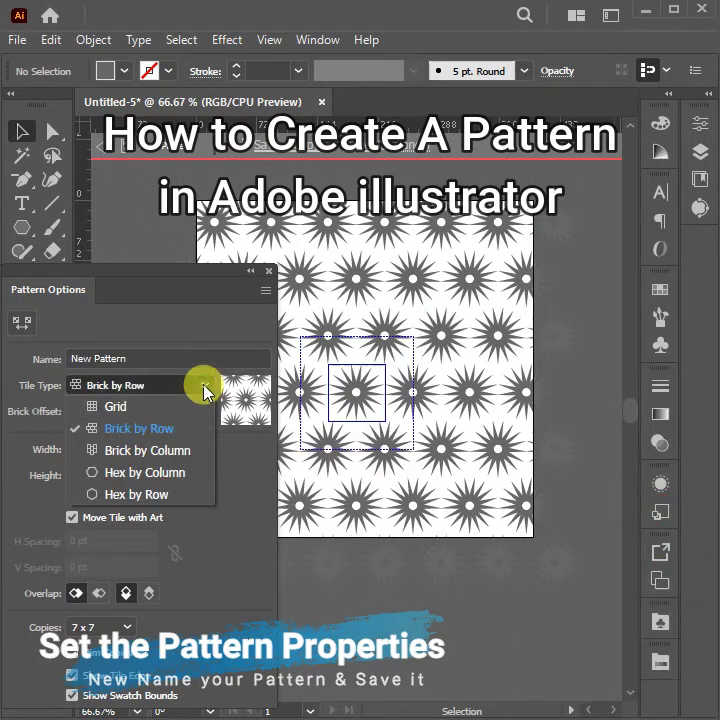
left_click(147, 450)
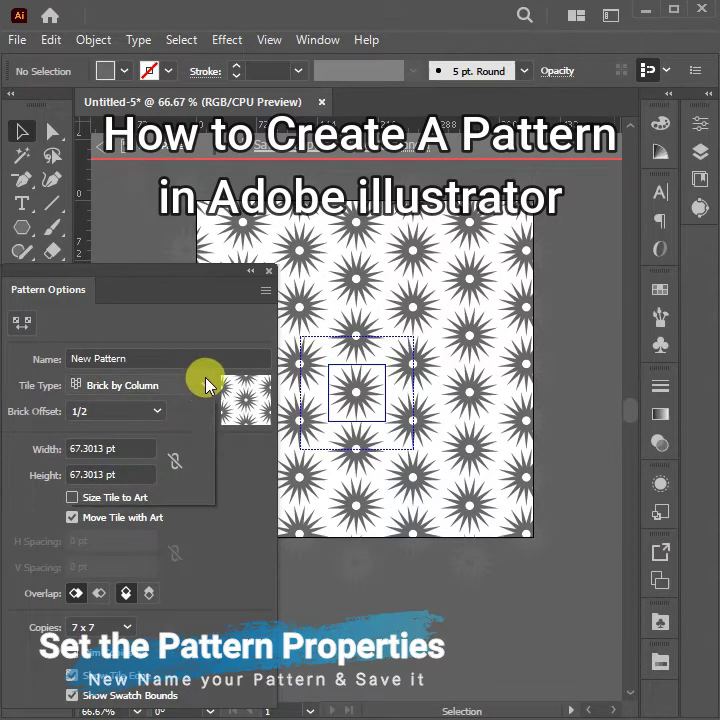
left_click(205, 384)
left_click(145, 472)
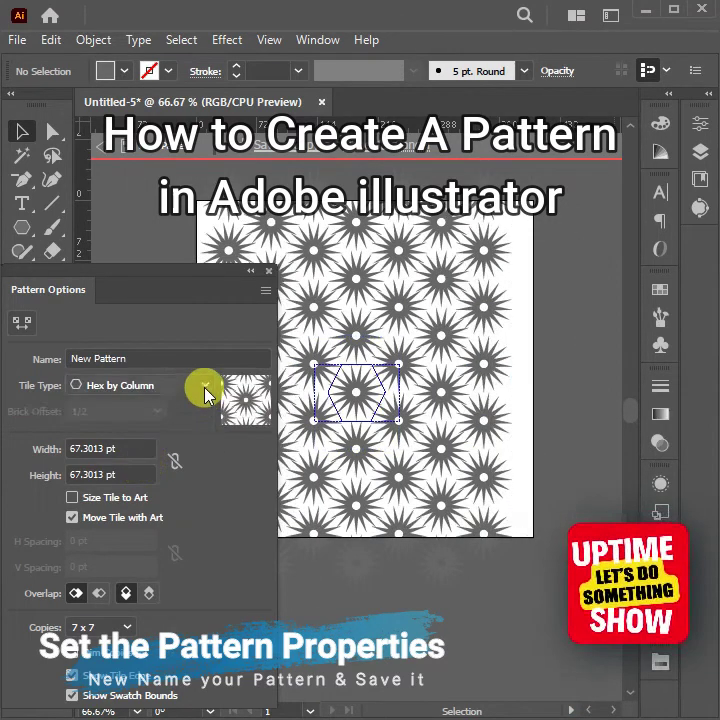
left_click(205, 388)
left_click(136, 494)
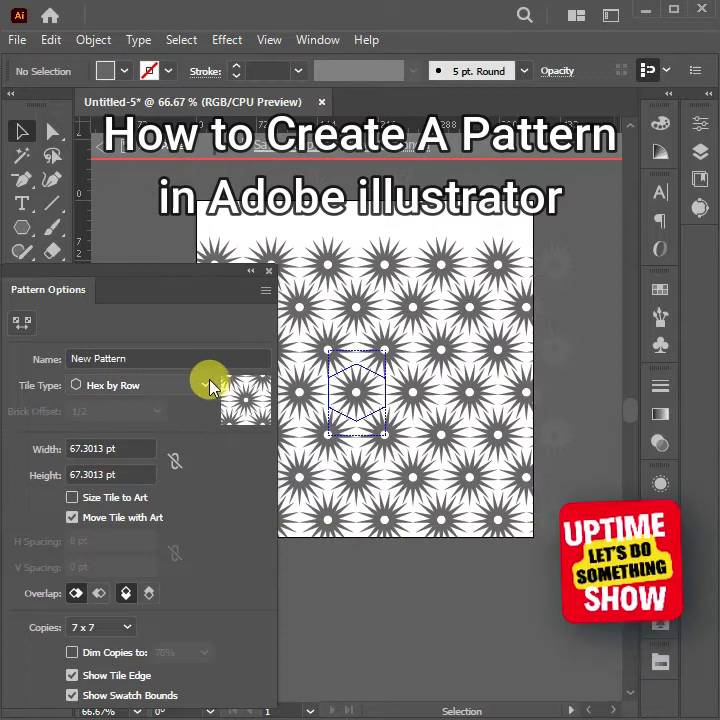
left_click(206, 384)
left_click(150, 406)
left_click(155, 358)
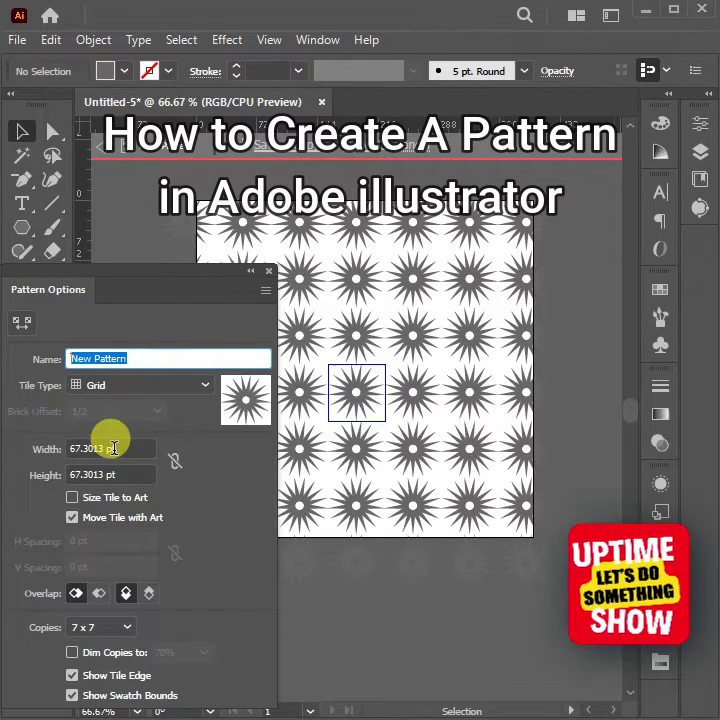
Name the pattern 'Gear' with Top in Front overlap and Size Tile to Art, then exit pattern editing.
type("غ")
key("BackSpace")
key("BackSpace")
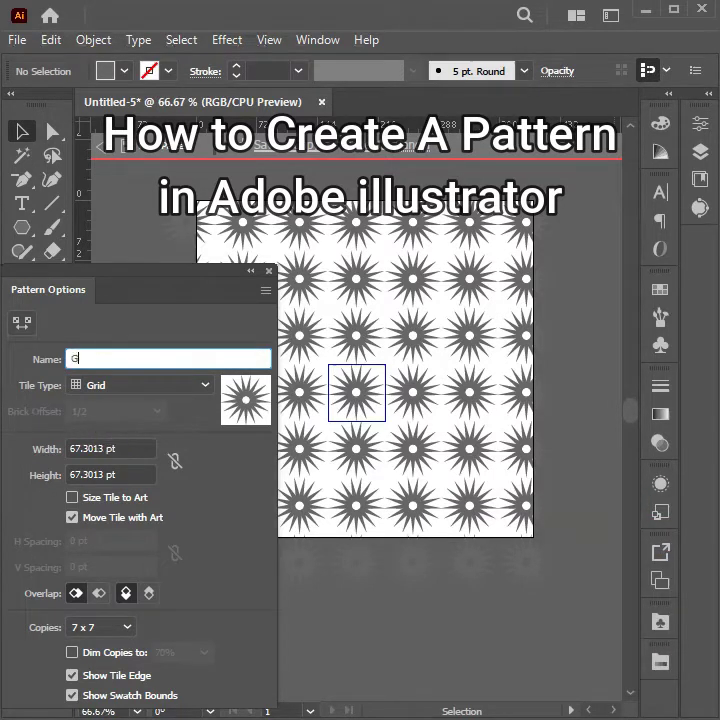
type("ear")
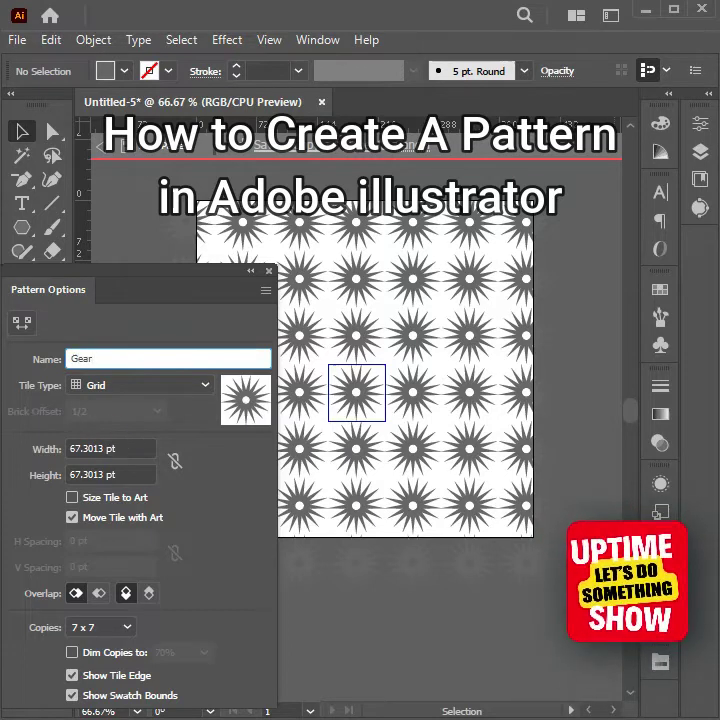
left_click(126, 595)
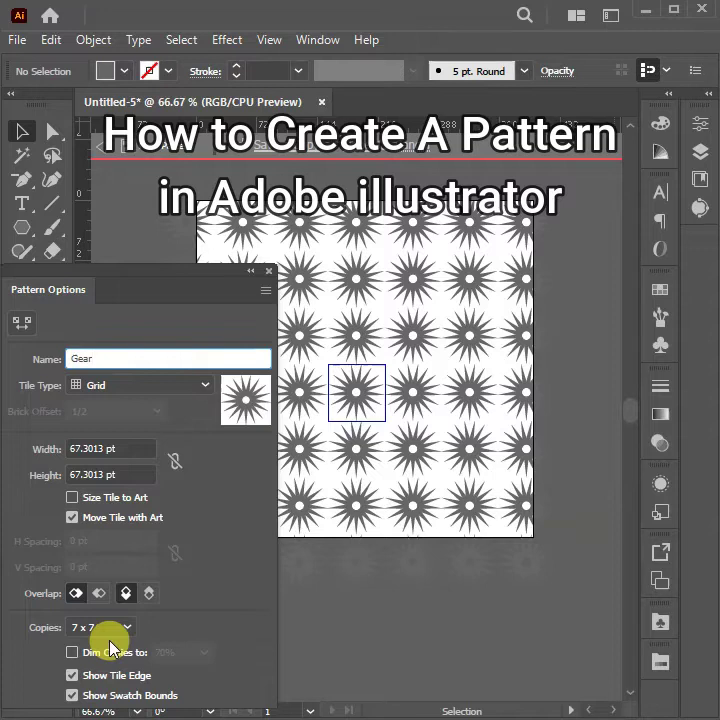
left_click(72, 498)
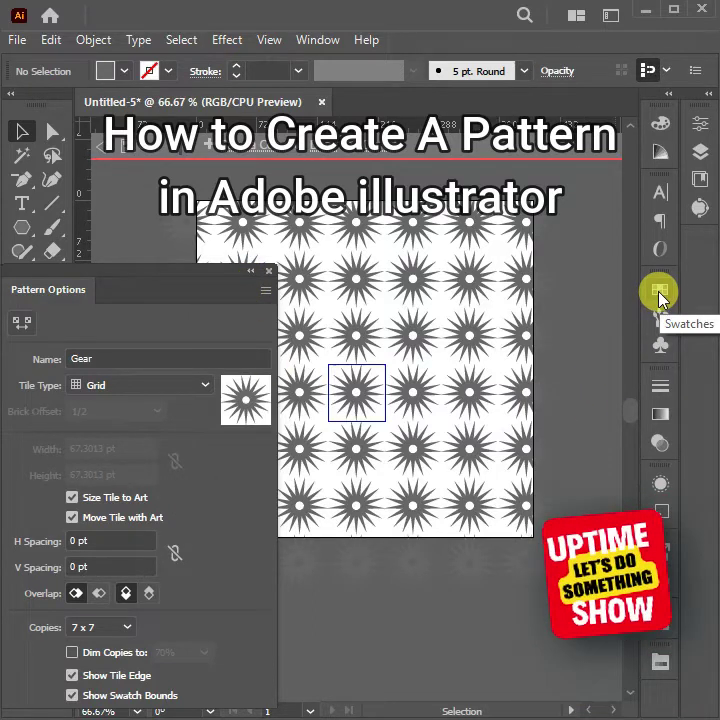
left_click(325, 152)
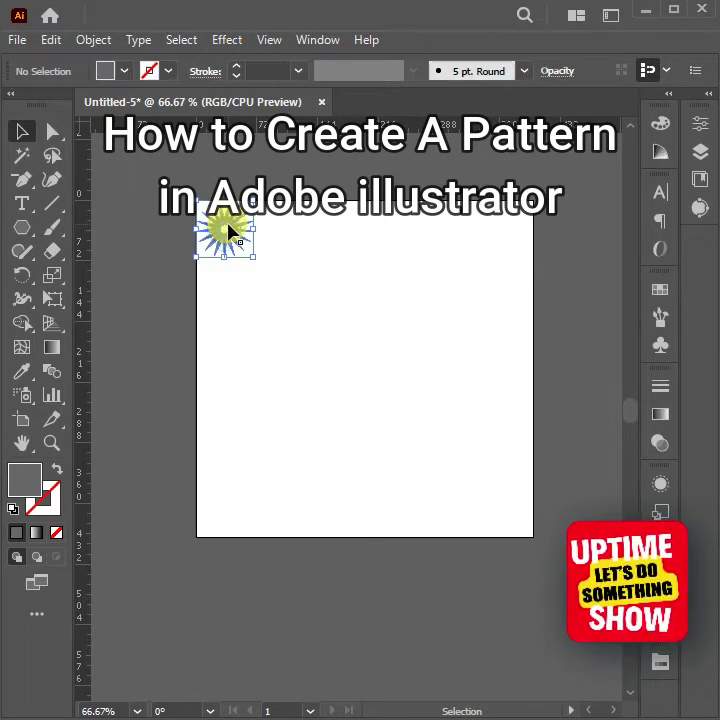
Draw a rectangle over the whole artboard and scale it to about 400 pt square.
key("m")
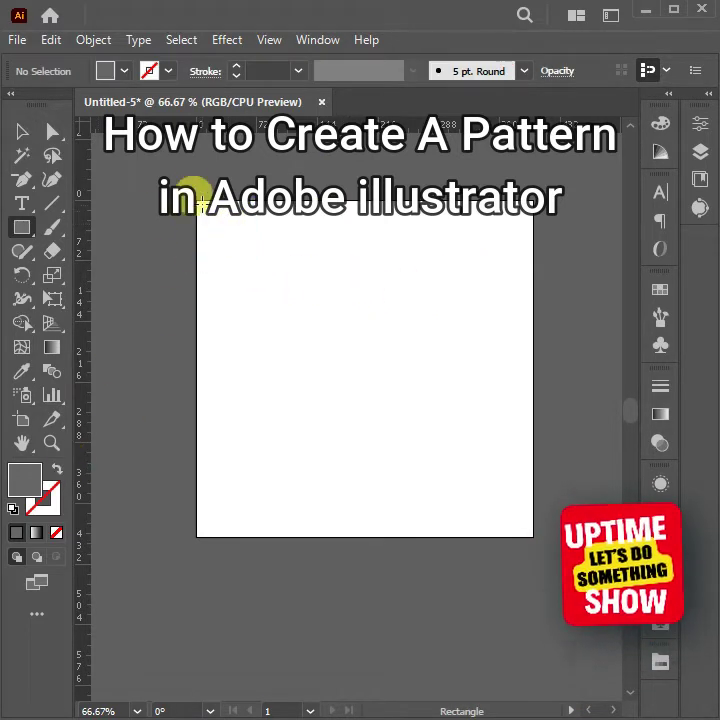
left_click_drag(197, 201, 533, 536)
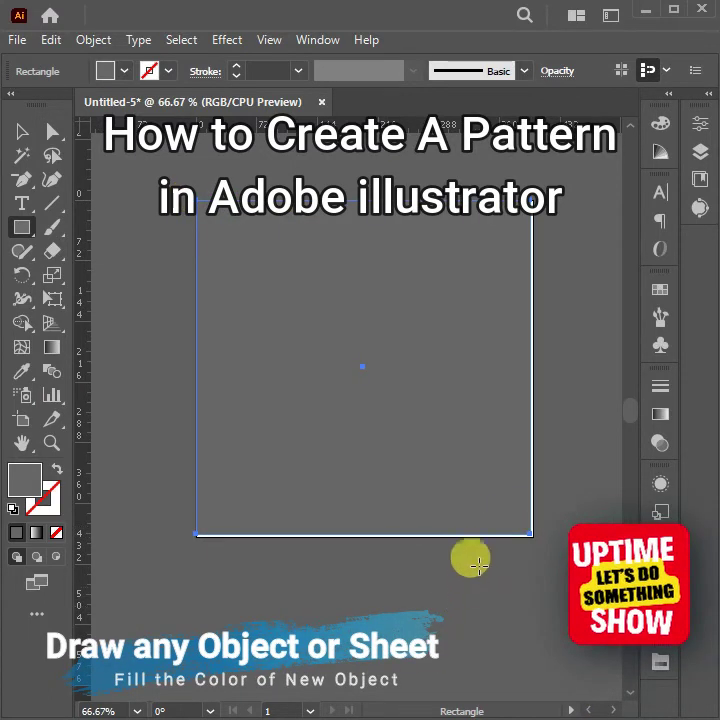
key("v")
left_click(124, 71)
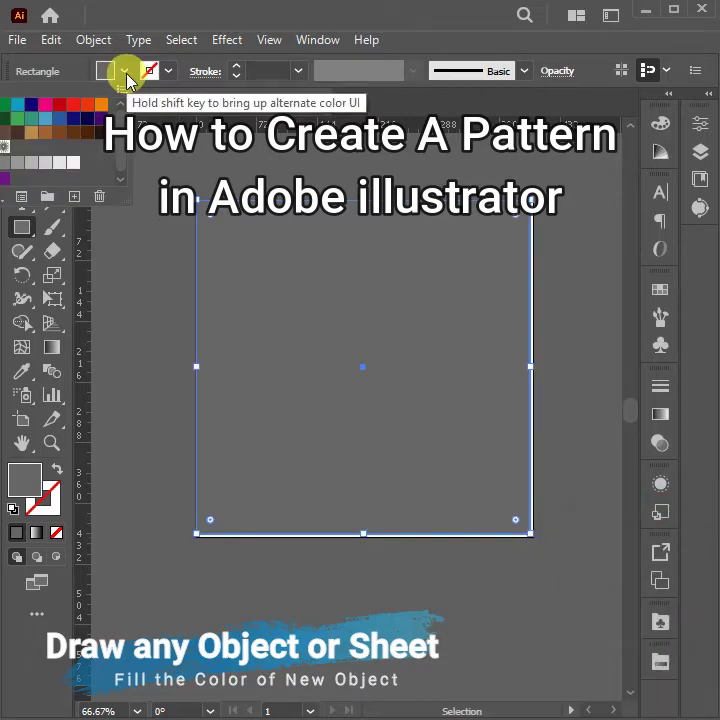
left_click(124, 70)
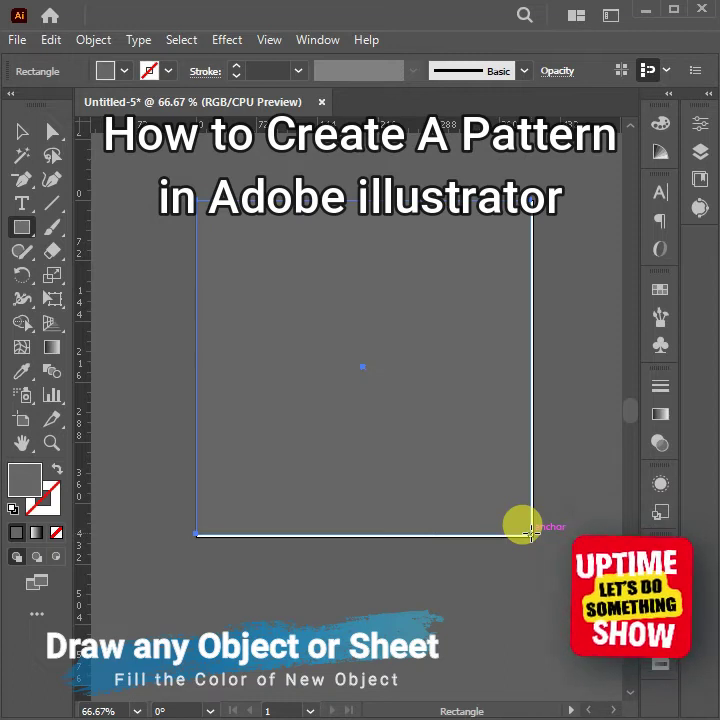
key("v")
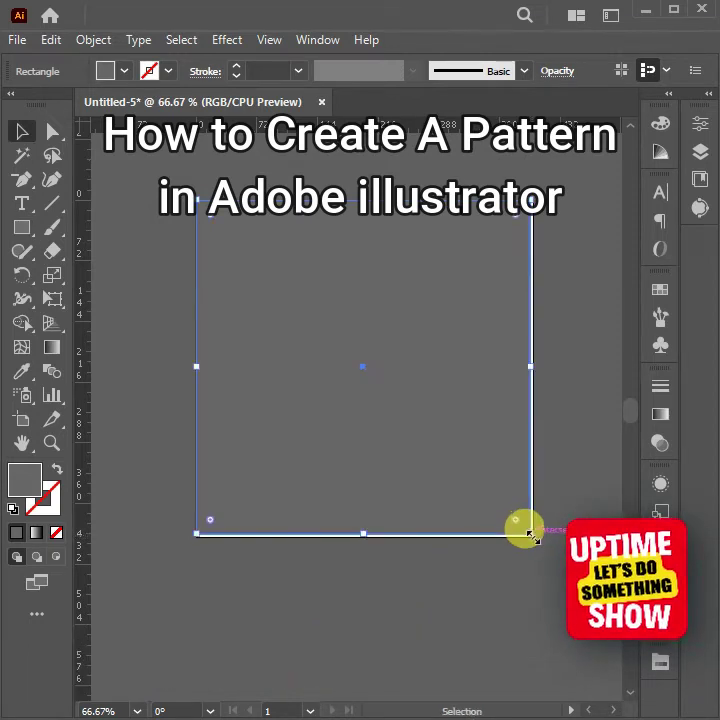
left_click_drag(532, 536, 538, 542)
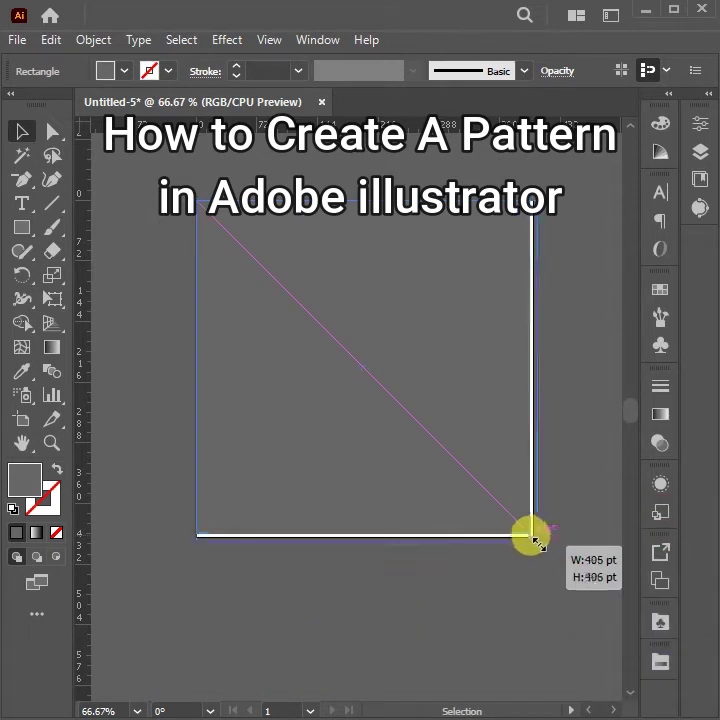
mouse_move(538, 542)
left_mouse_down()
mouse_move(541, 548)
mouse_move(534, 536)
left_mouse_up()
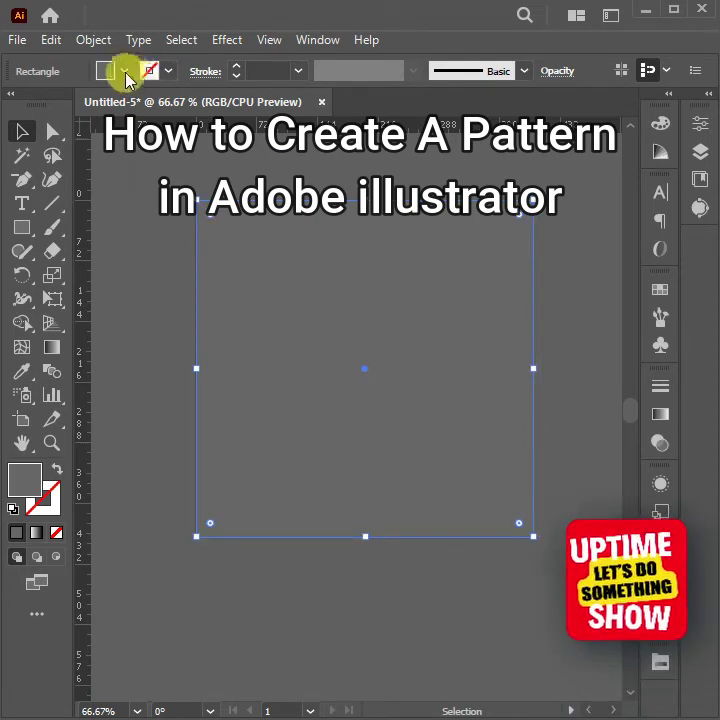
left_click(112, 71)
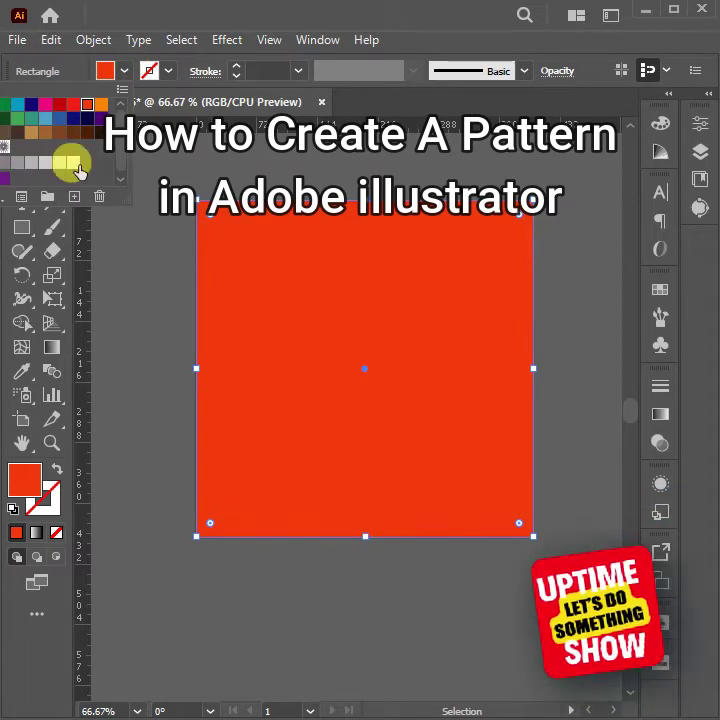
Fill the artboard-sized square with the Gear pattern swatch and zoom in to view it.
left_click(660, 288)
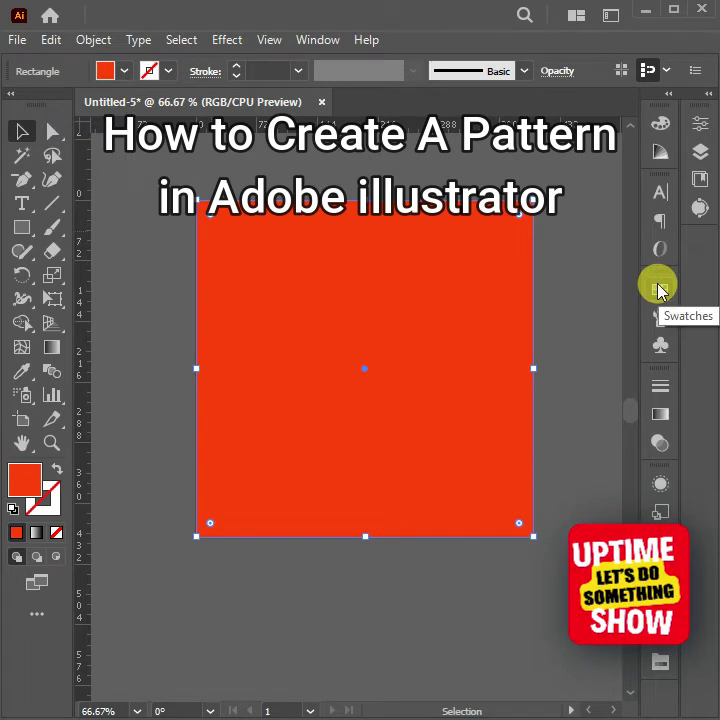
left_click(706, 100)
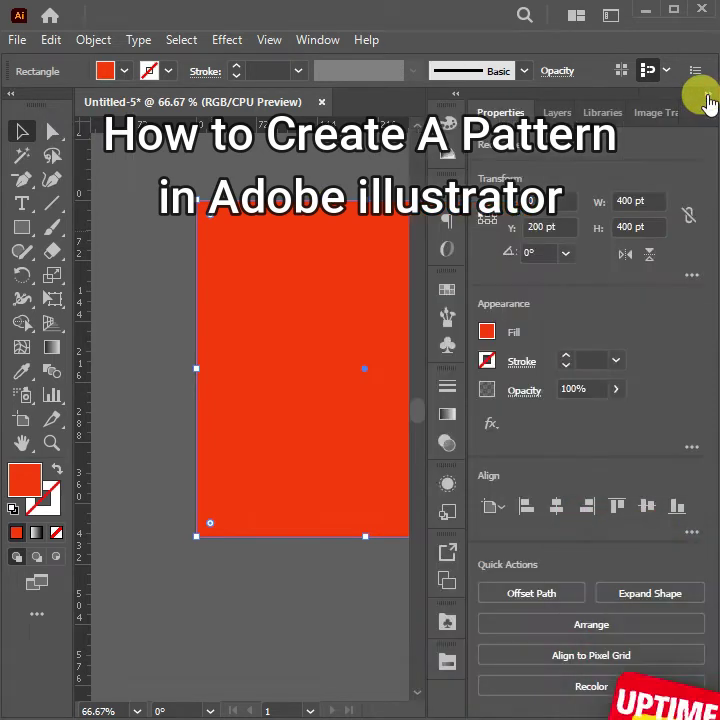
left_click(487, 334)
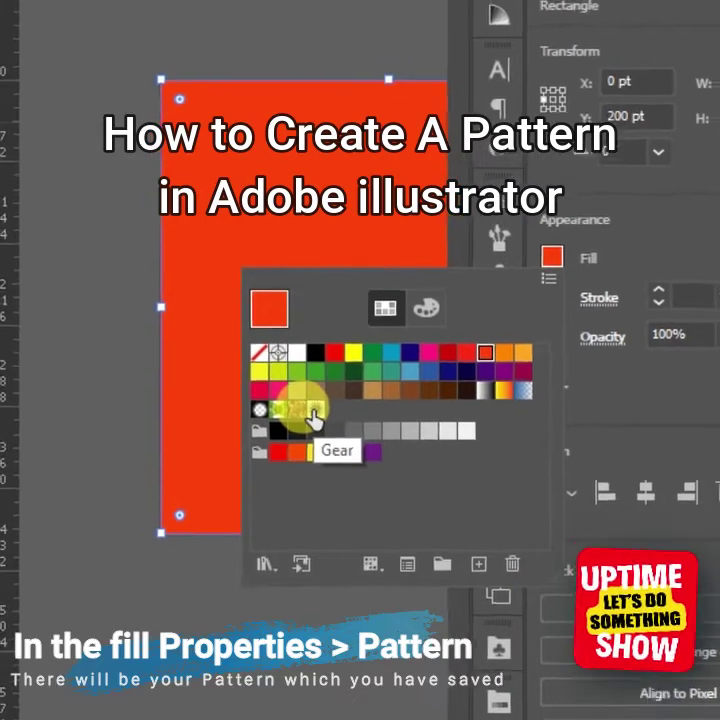
left_click(314, 414)
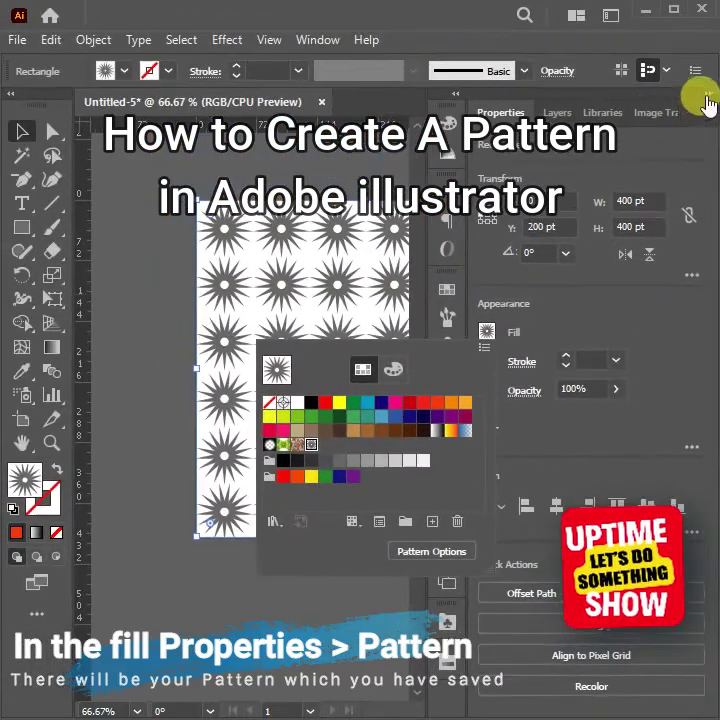
left_click(706, 96)
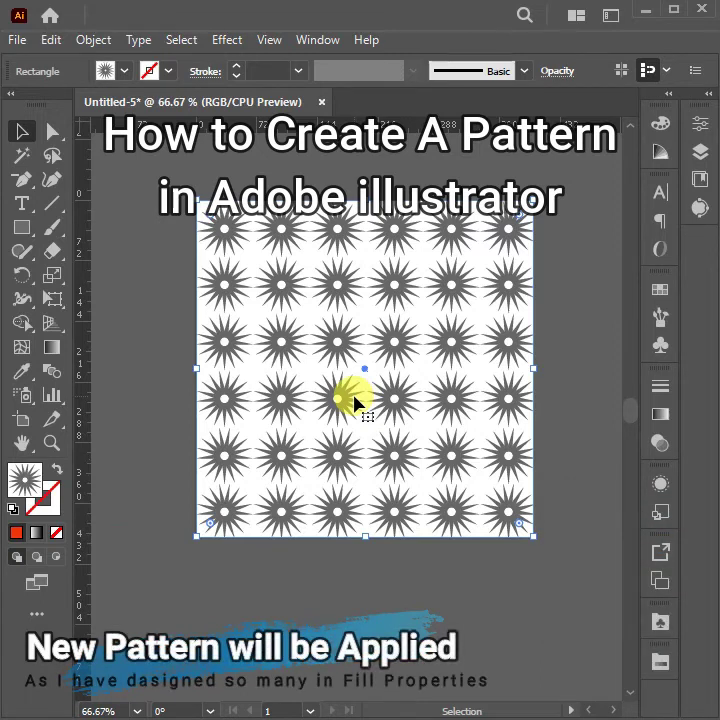
key("a")
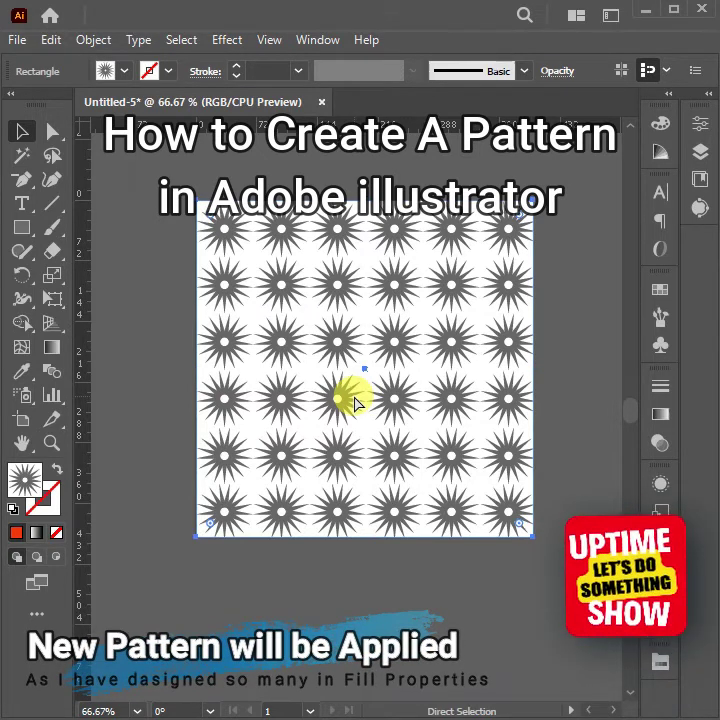
key("ctrl+plus")
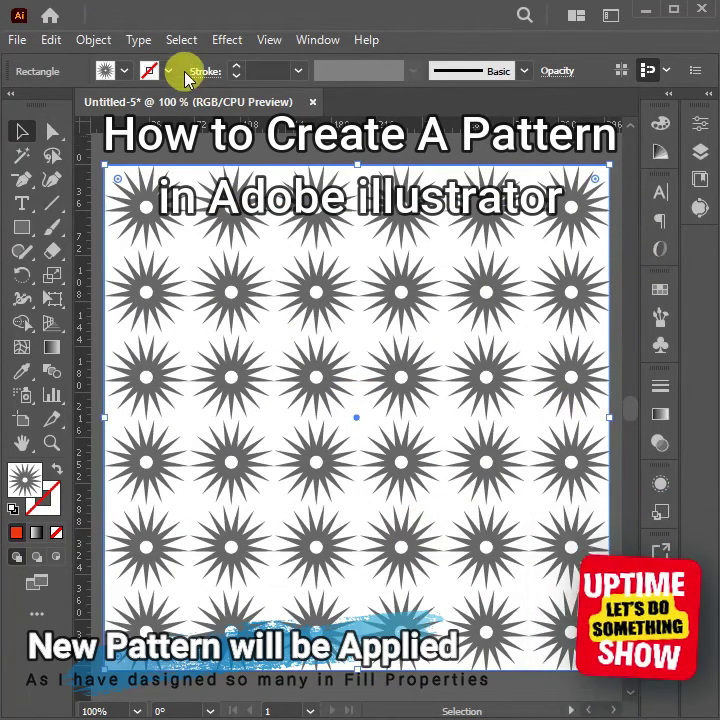
Replace the square's Gear fill with the brown swirl pattern swatch, deselect, and zoom out.
left_click(125, 71)
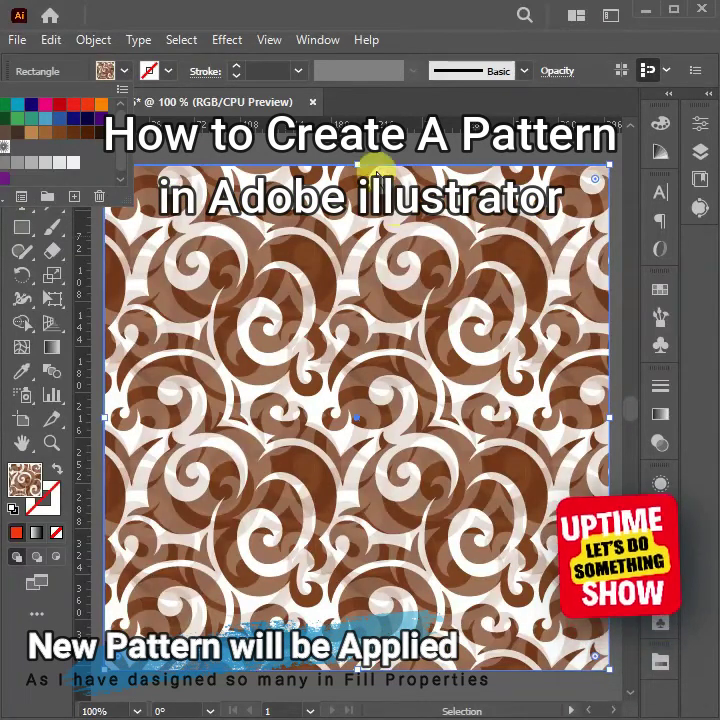
left_click(358, 160)
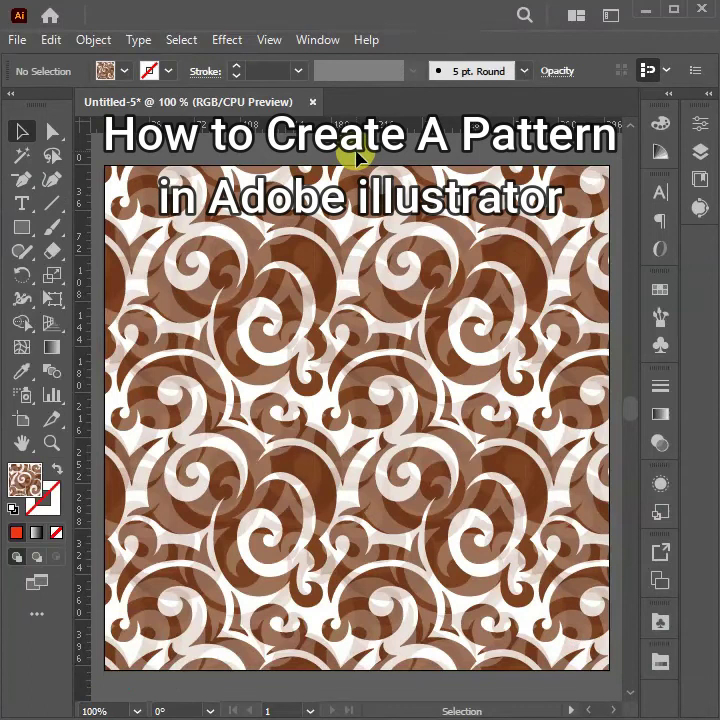
key("ctrl+minus")
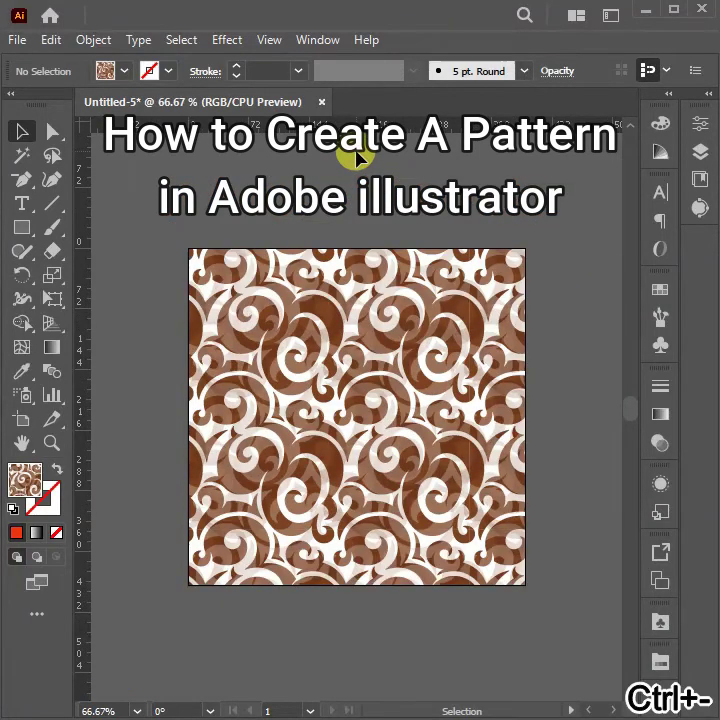